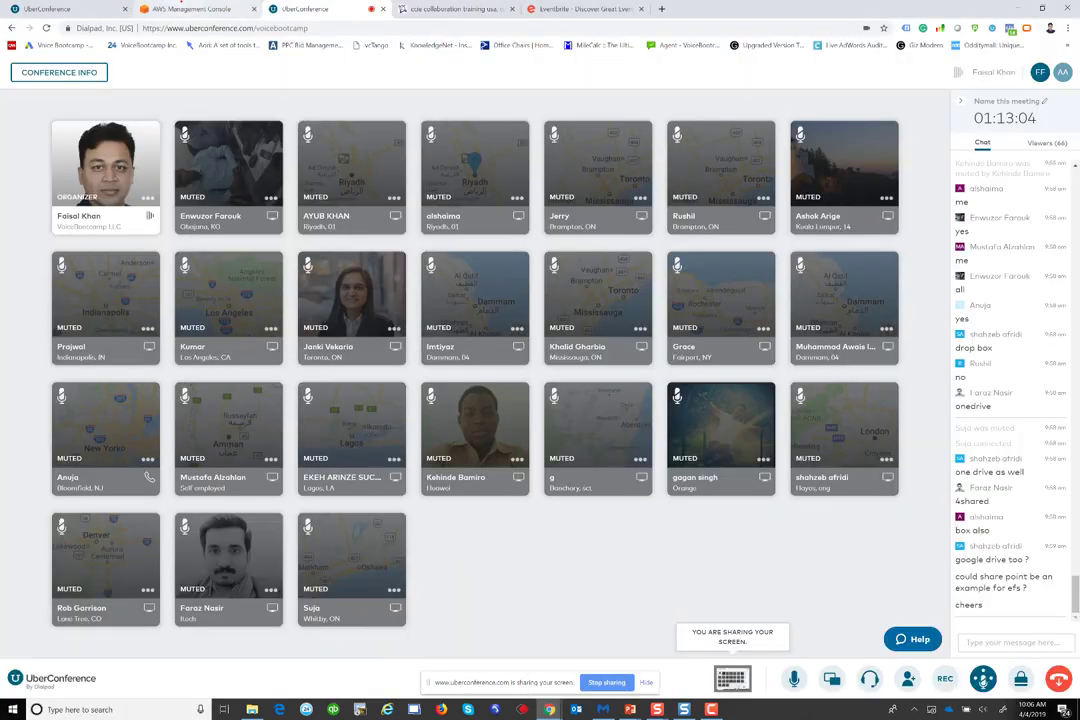
Switch to the AWS page, go to the AWS website and open the Management Console.
{"action": "left_click", "coordinate": [182, 8]}
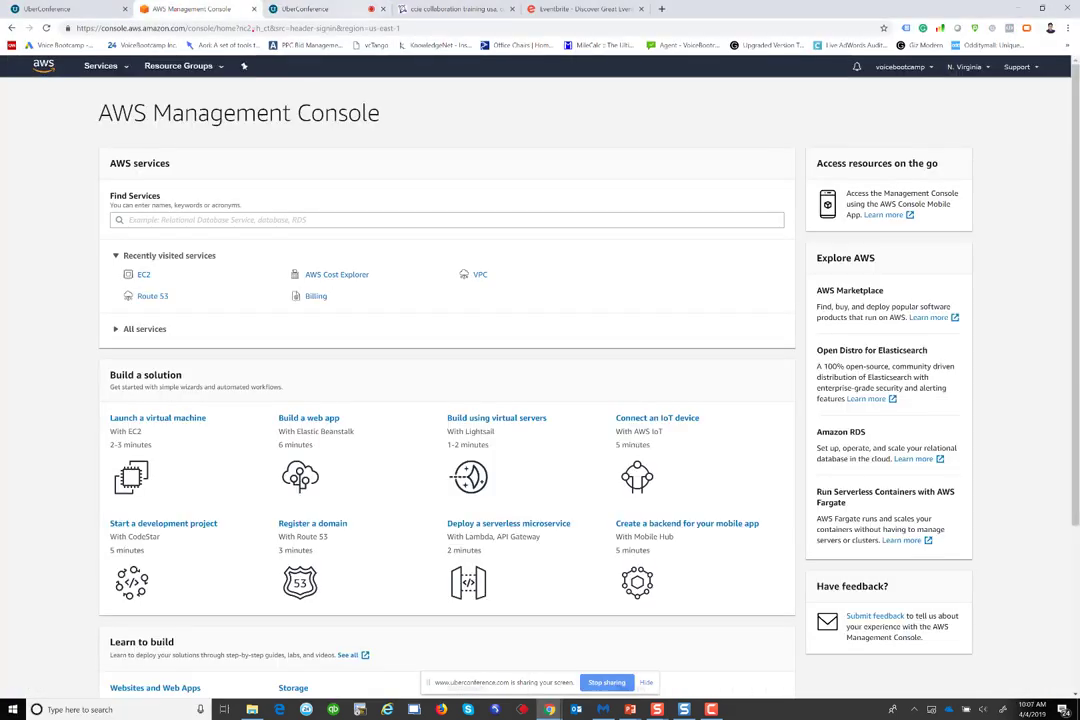
{"action": "left_click", "coordinate": [256, 28]}
{"action": "type", "text": "aws"}
{"action": "key", "text": "Return"}
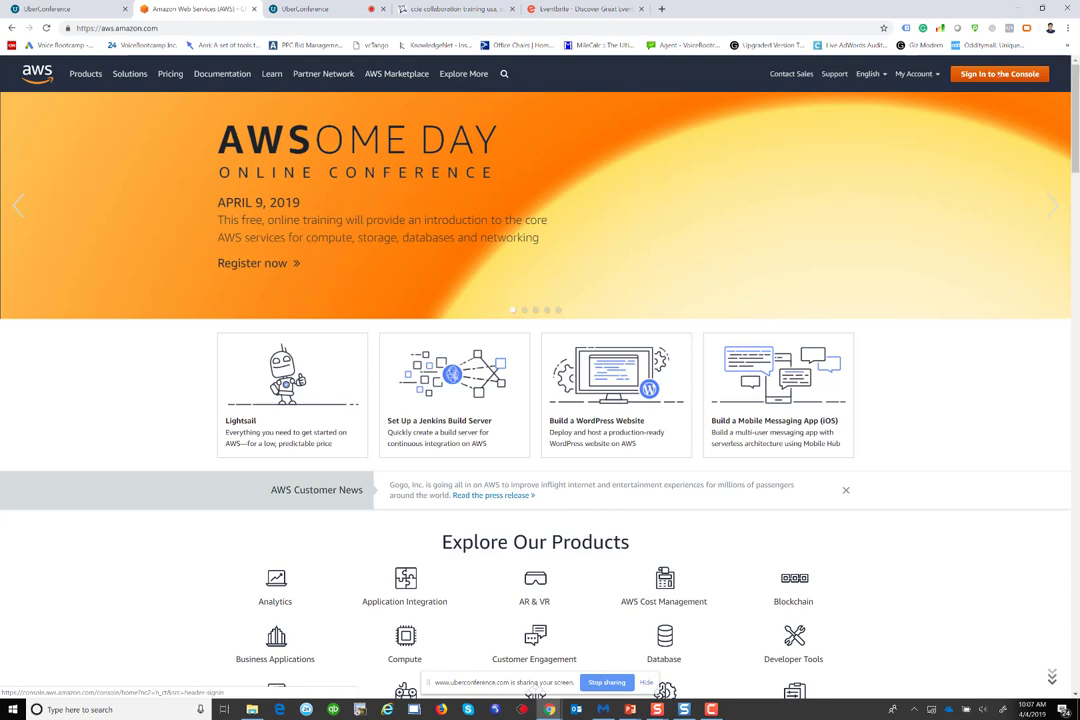
{"action": "left_click", "coordinate": [1000, 74]}
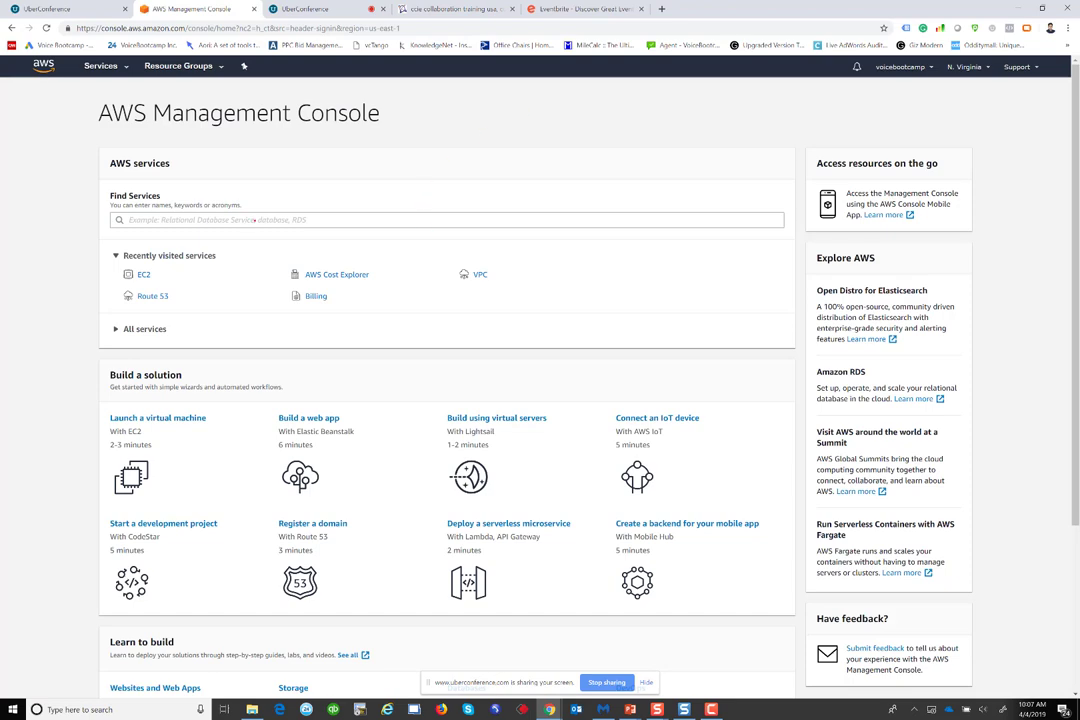
Find the S3 service in the console and open it.
{"action": "left_click", "coordinate": [257, 219]}
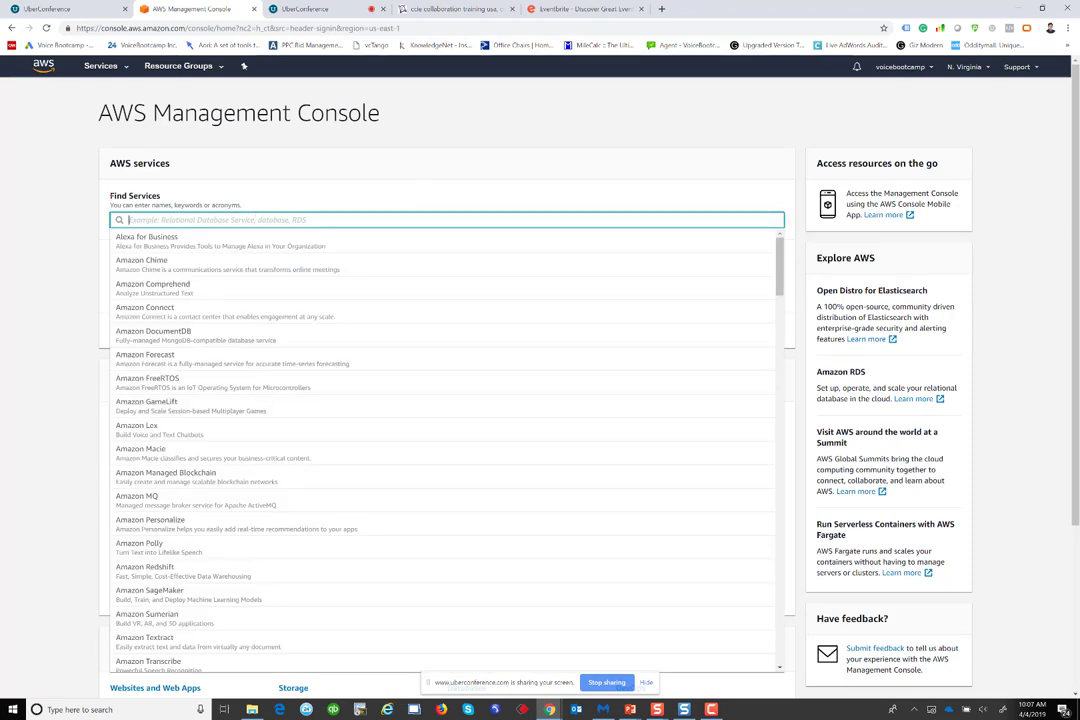
{"action": "left_click_drag", "start_coordinate": [108, 186], "coordinate": [159, 212]}
{"action": "left_click", "coordinate": [173, 224]}
{"action": "type", "text": "S3"}
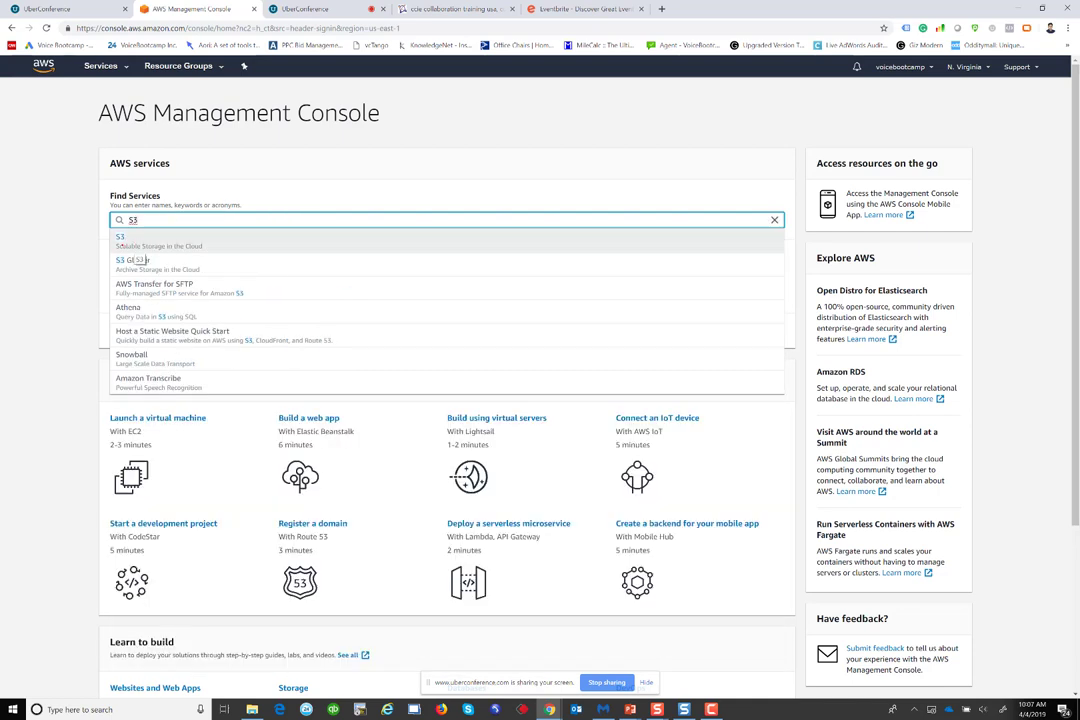
{"action": "left_click", "coordinate": [121, 240]}
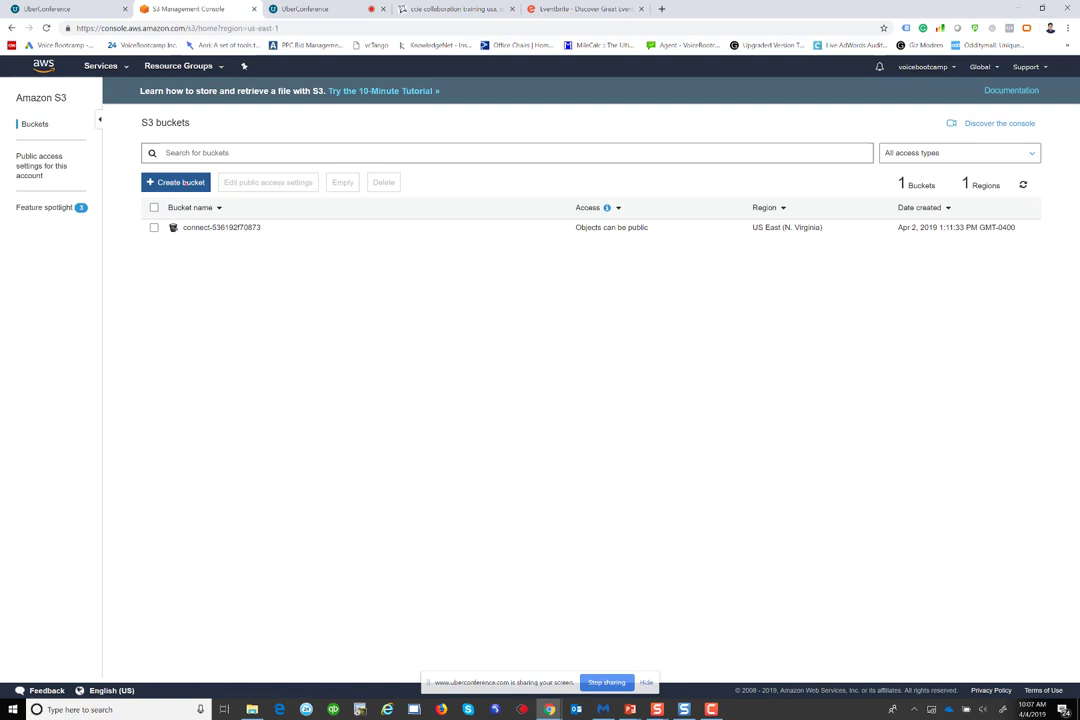
Start a new bucket and enter canada as its name in place of vbstorage.
{"action": "left_click", "coordinate": [176, 182]}
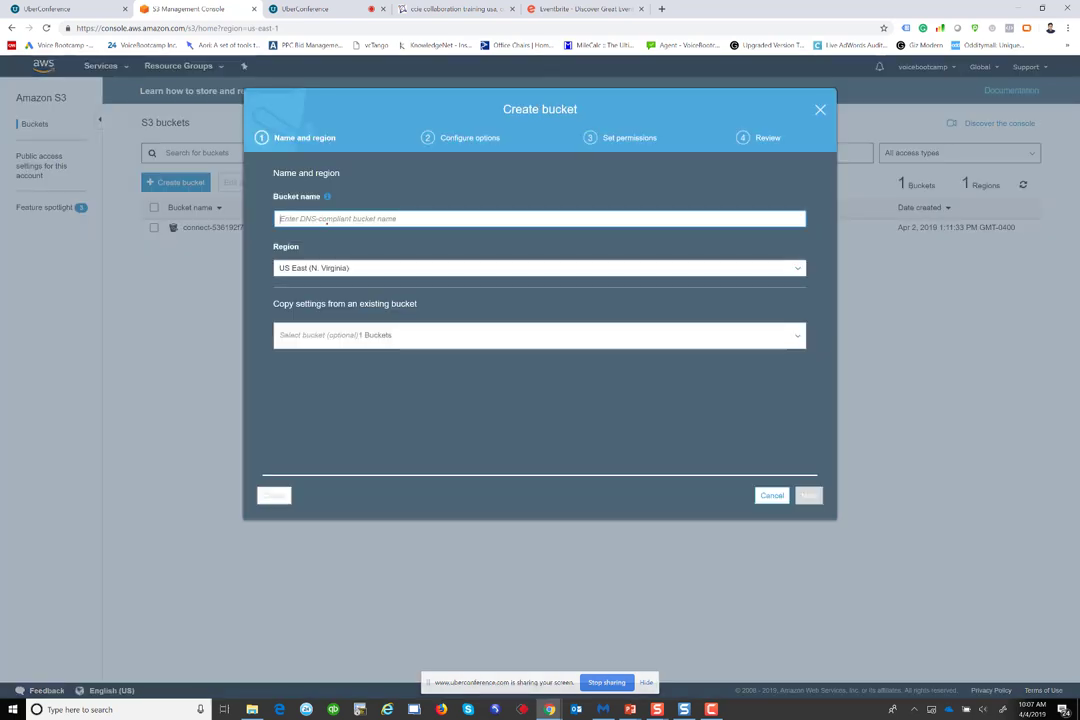
{"action": "type", "text": "vbstorage"}
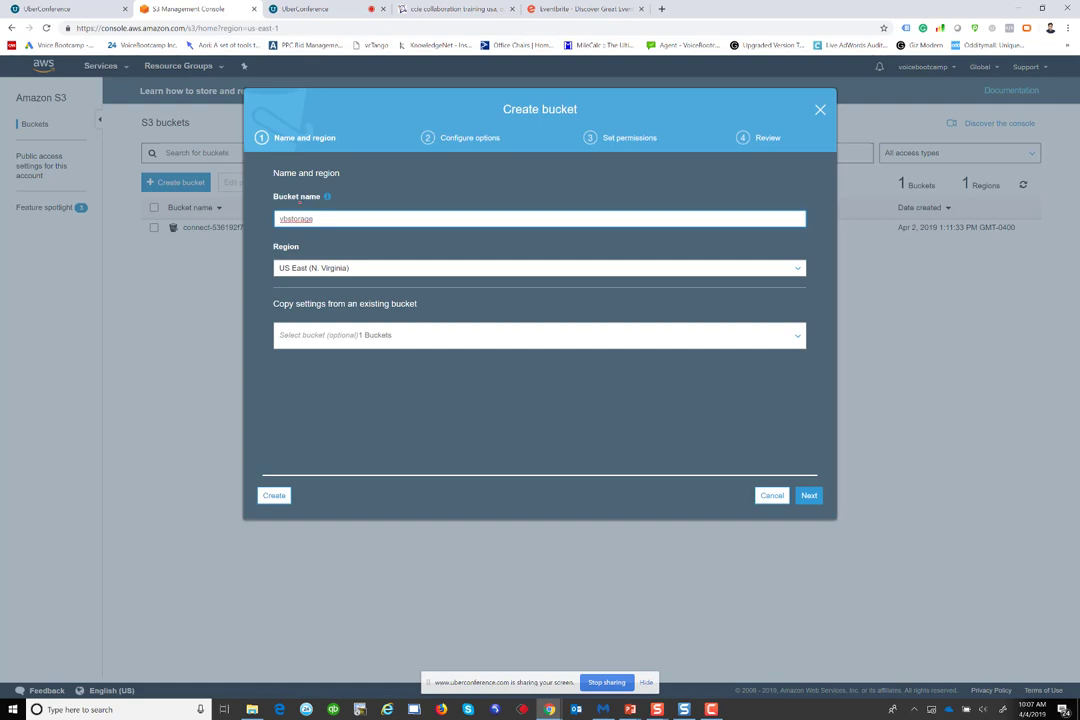
{"action": "type", "text": "c"}
{"action": "key", "text": "BackSpace"}
{"action": "key", "text": "BackSpace"}
{"action": "key", "text": "BackSpace"}
{"action": "key", "text": "BackSpace"}
{"action": "key", "text": "BackSpace"}
{"action": "key", "text": "BackSpace"}
{"action": "key", "text": "BackSpace"}
{"action": "key", "text": "BackSpace"}
{"action": "key", "text": "BackSpace"}
{"action": "key", "text": "BackSpace"}
{"action": "type", "text": "canada"}
{"action": "left_click_drag", "start_coordinate": [310, 218], "coordinate": [229, 210]}
{"action": "left_click", "coordinate": [229, 210]}
Look through the bucket regions, try to continue with the name canada, and cancel the bucket creation.
{"action": "left_click", "coordinate": [310, 268]}
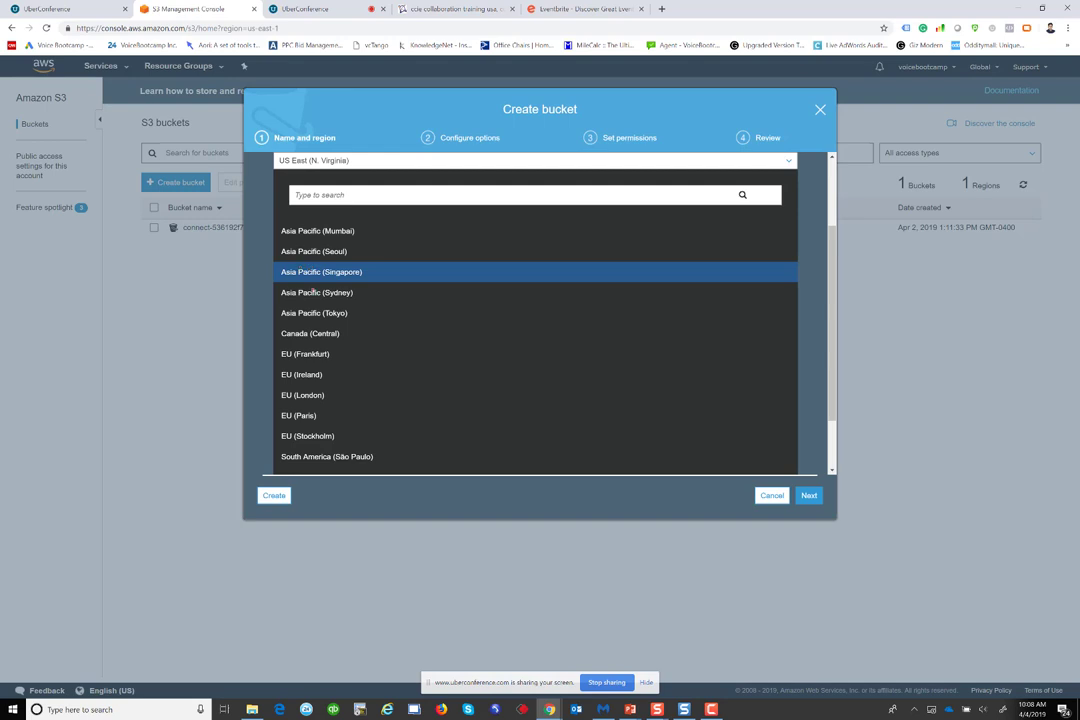
{"action": "scroll", "coordinate": [300, 272], "scroll_direction": "up", "scroll_amount": 1}
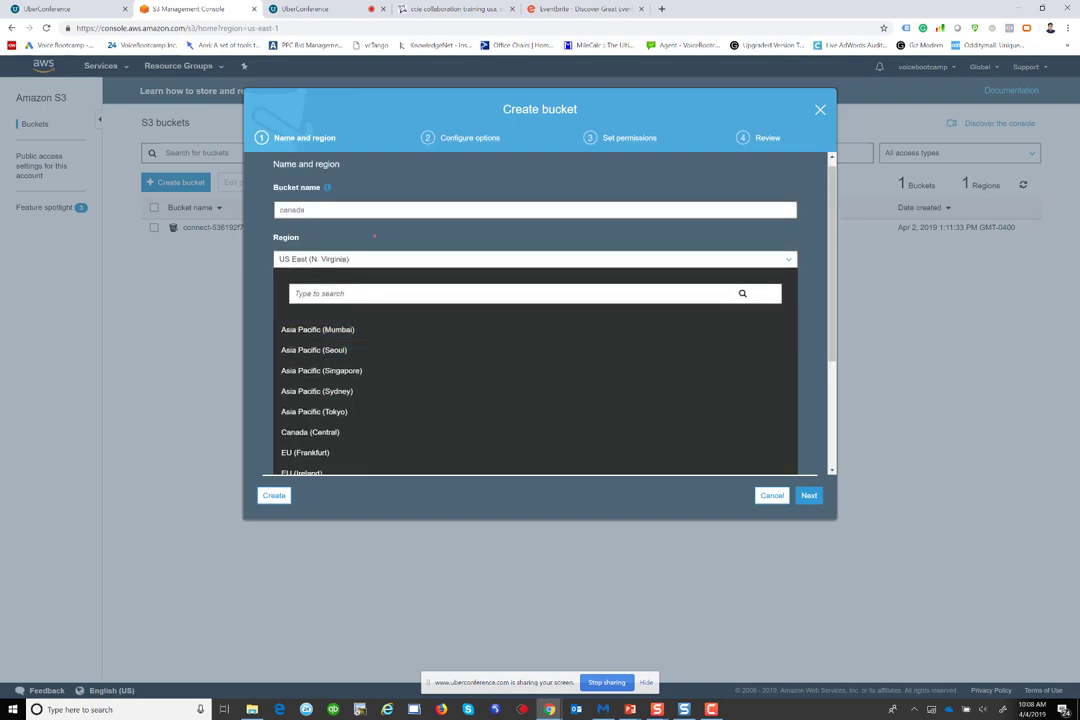
{"action": "left_click", "coordinate": [374, 237]}
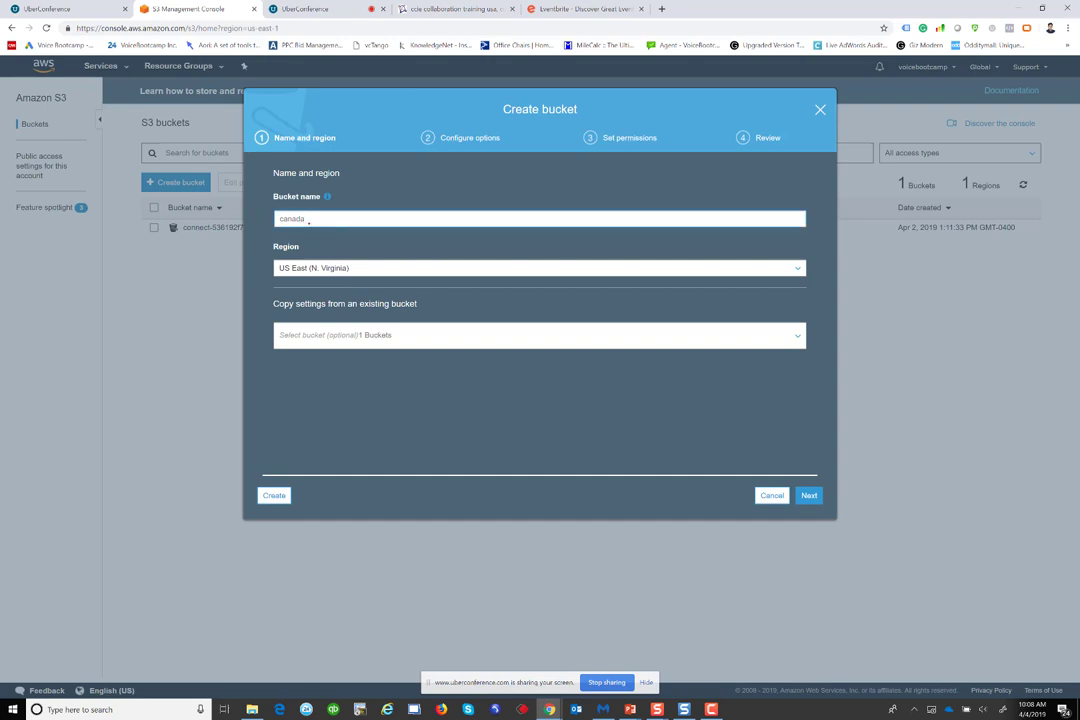
{"action": "left_click", "coordinate": [807, 495]}
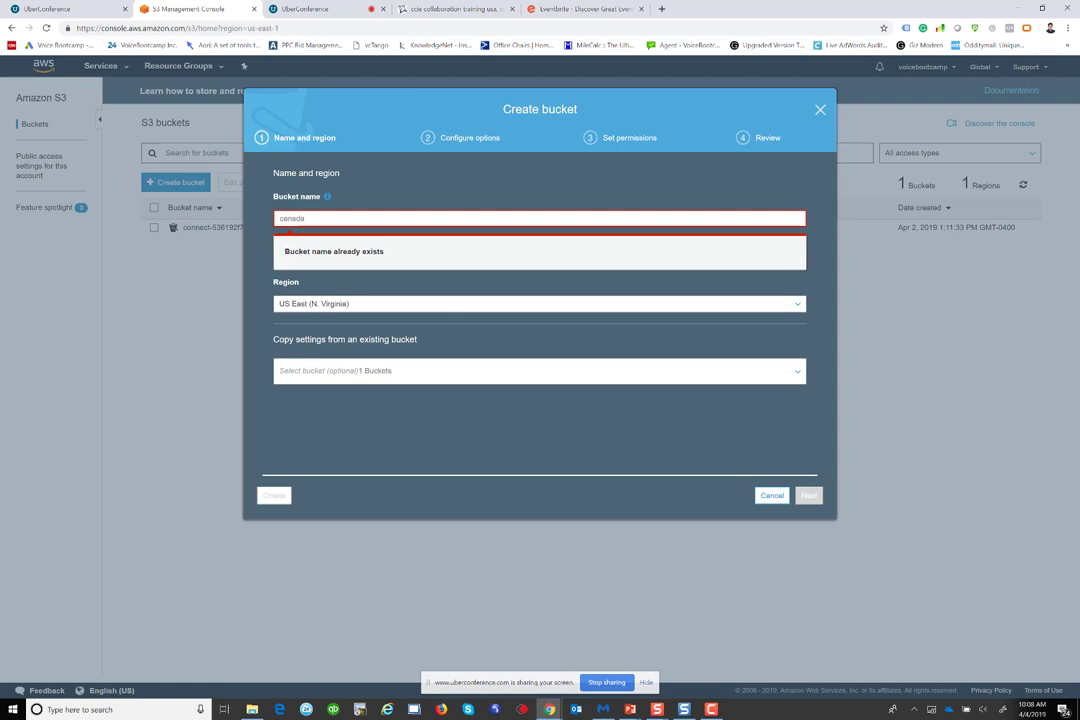
{"action": "left_click_drag", "start_coordinate": [283, 251], "coordinate": [390, 252]}
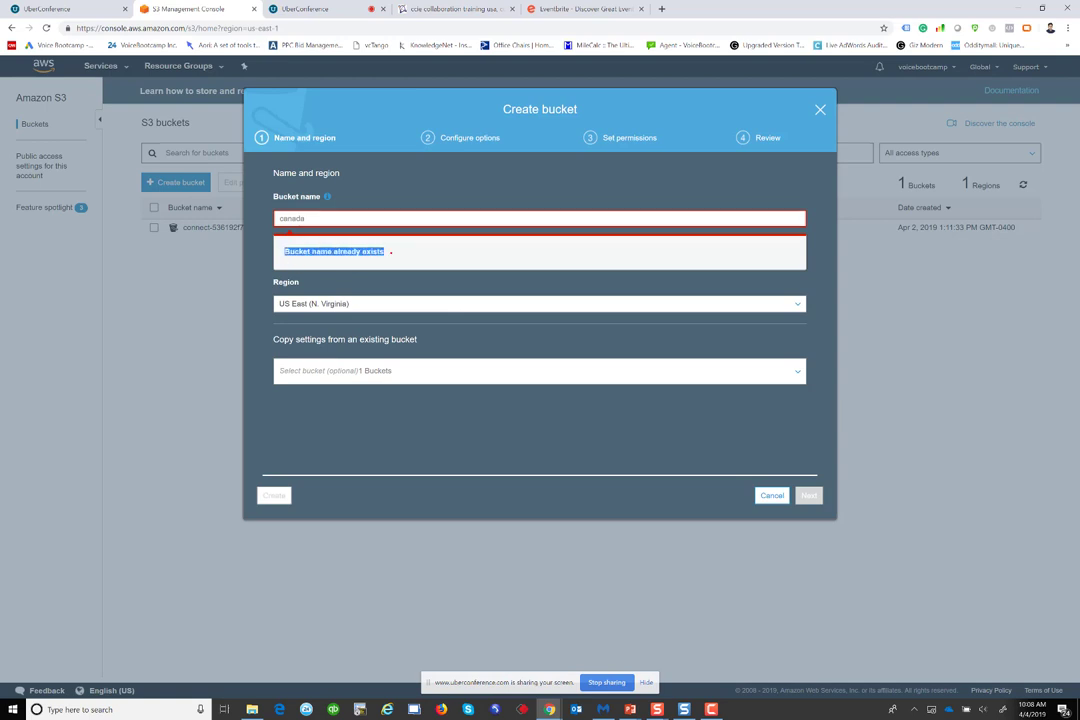
{"action": "left_click", "coordinate": [760, 495]}
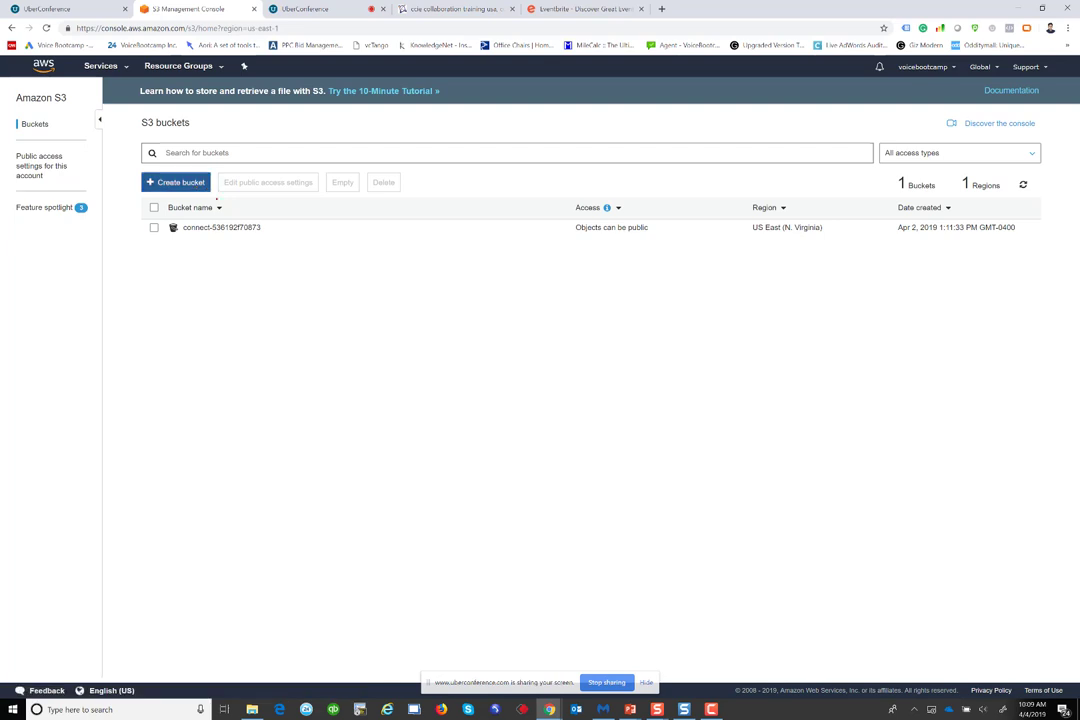
Create a bucket named vbcstorage in US East (N. Virginia), keeping the default options and public access blocks.
{"action": "left_click", "coordinate": [176, 182]}
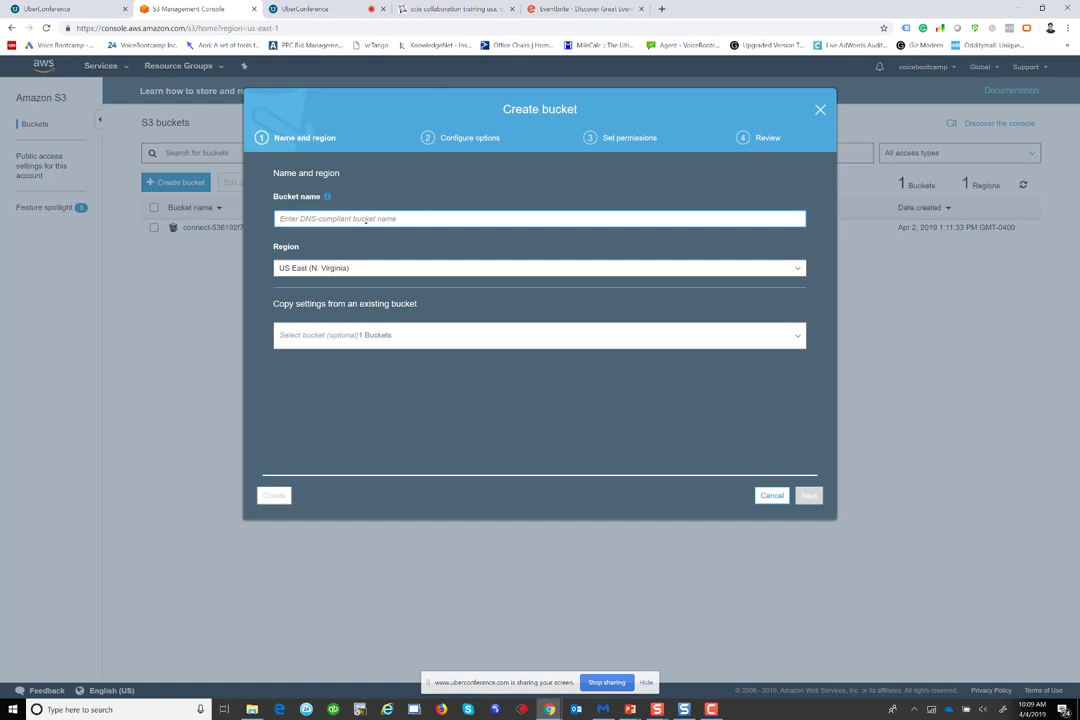
{"action": "type", "text": "vbc"}
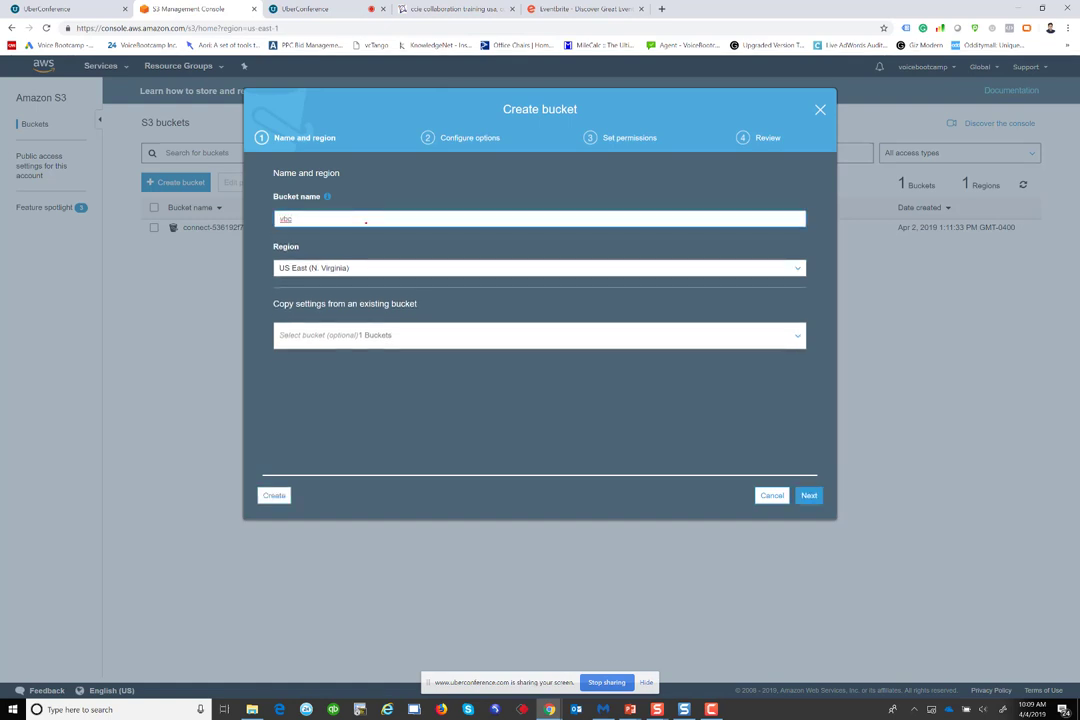
{"action": "type", "text": "storage"}
{"action": "left_click", "coordinate": [809, 495]}
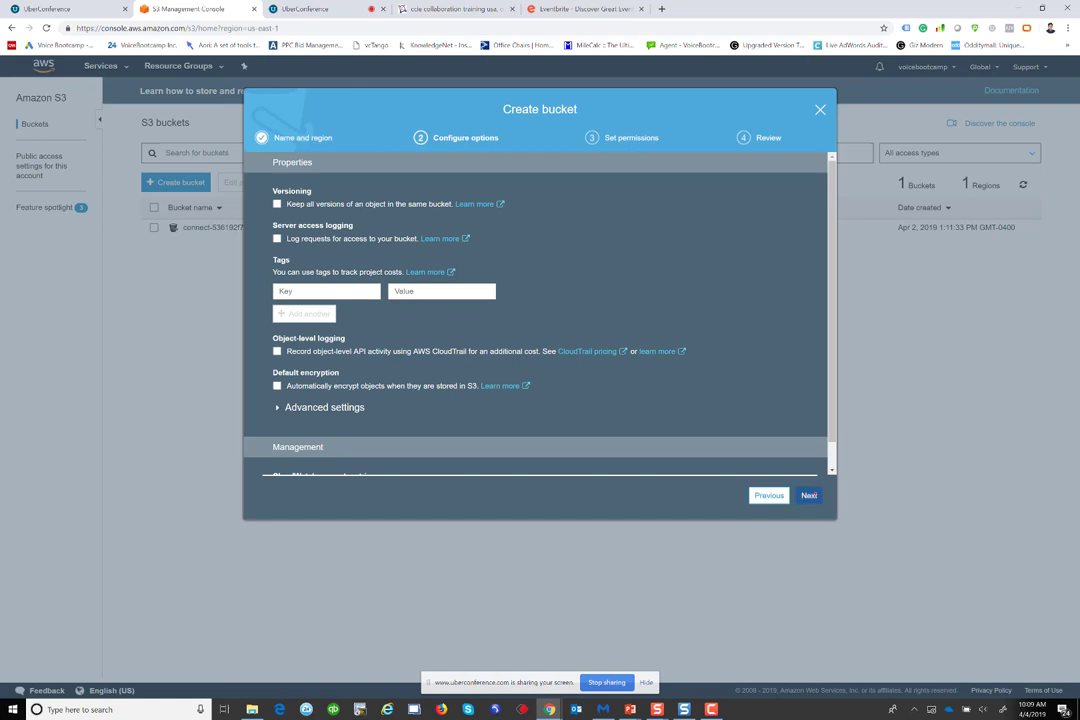
{"action": "left_click", "coordinate": [809, 495]}
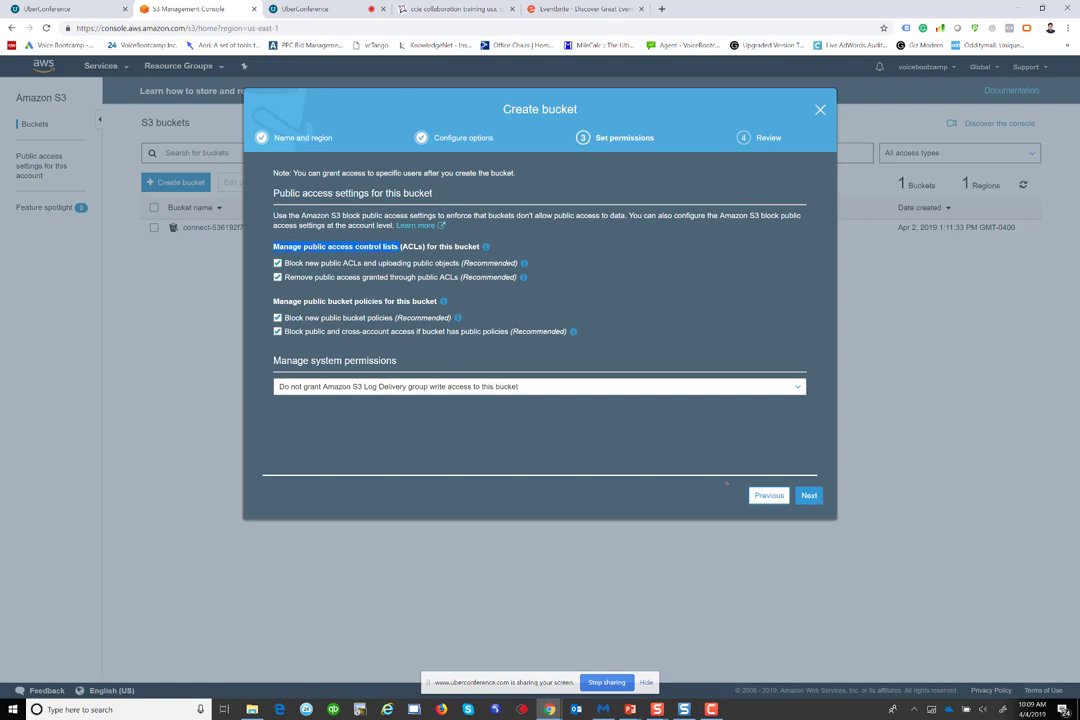
{"action": "left_click", "coordinate": [810, 495]}
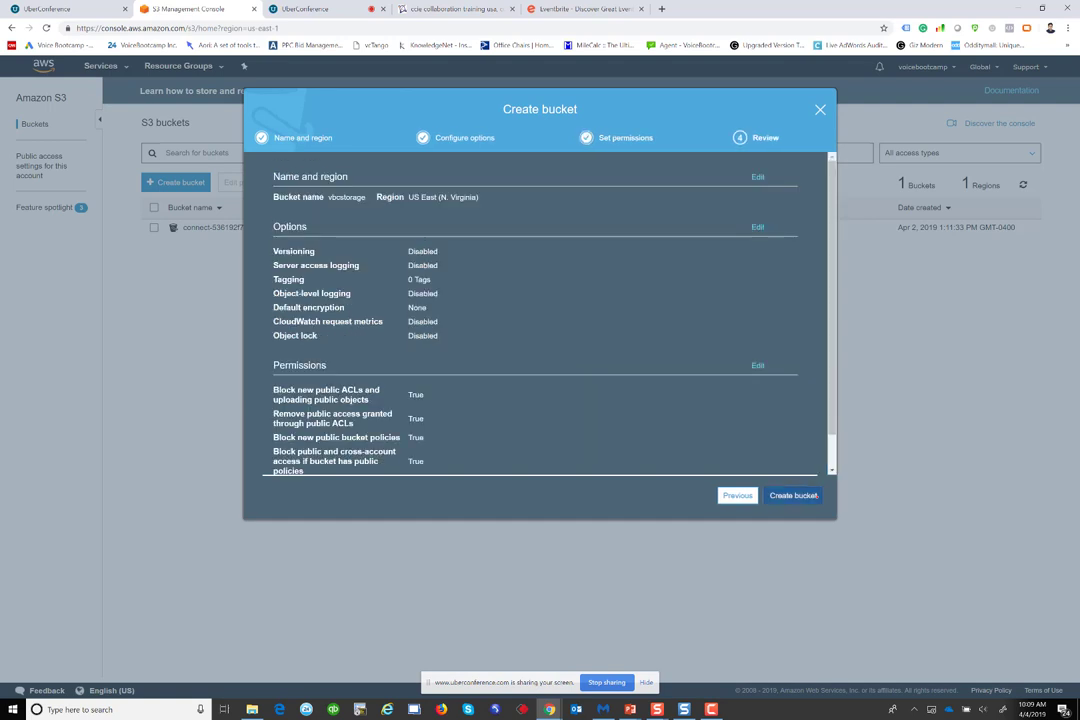
{"action": "left_click", "coordinate": [815, 495]}
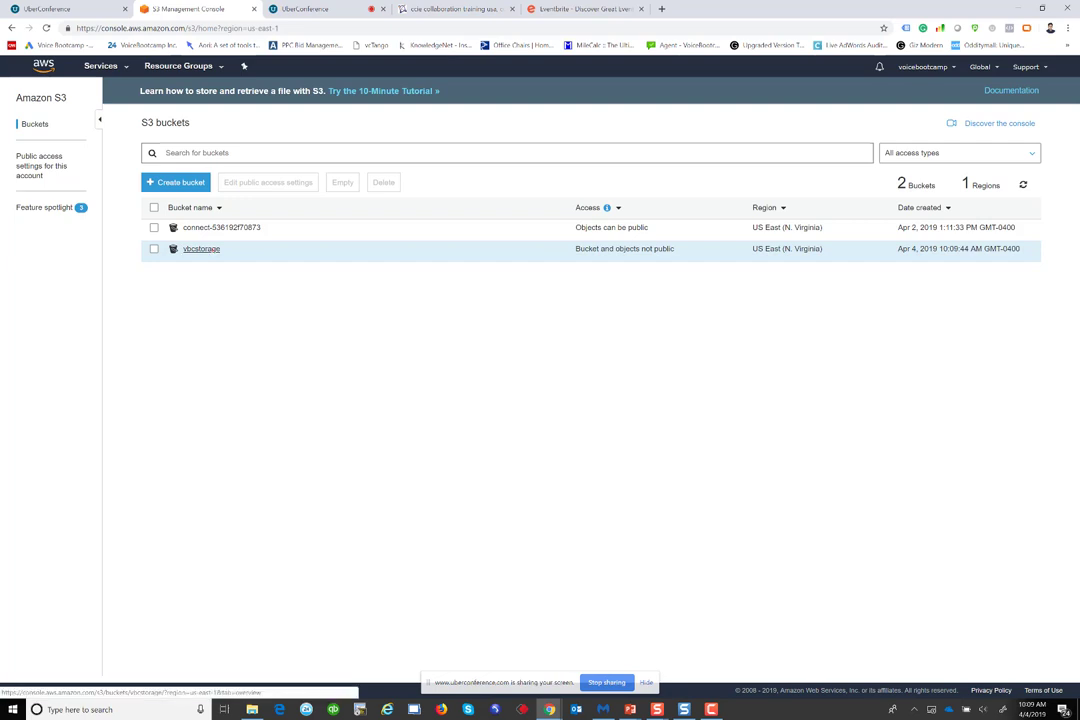
Open the vbcstorage bucket and upload CFormation-lab.pdf to it with the default settings.
{"action": "left_click", "coordinate": [201, 249]}
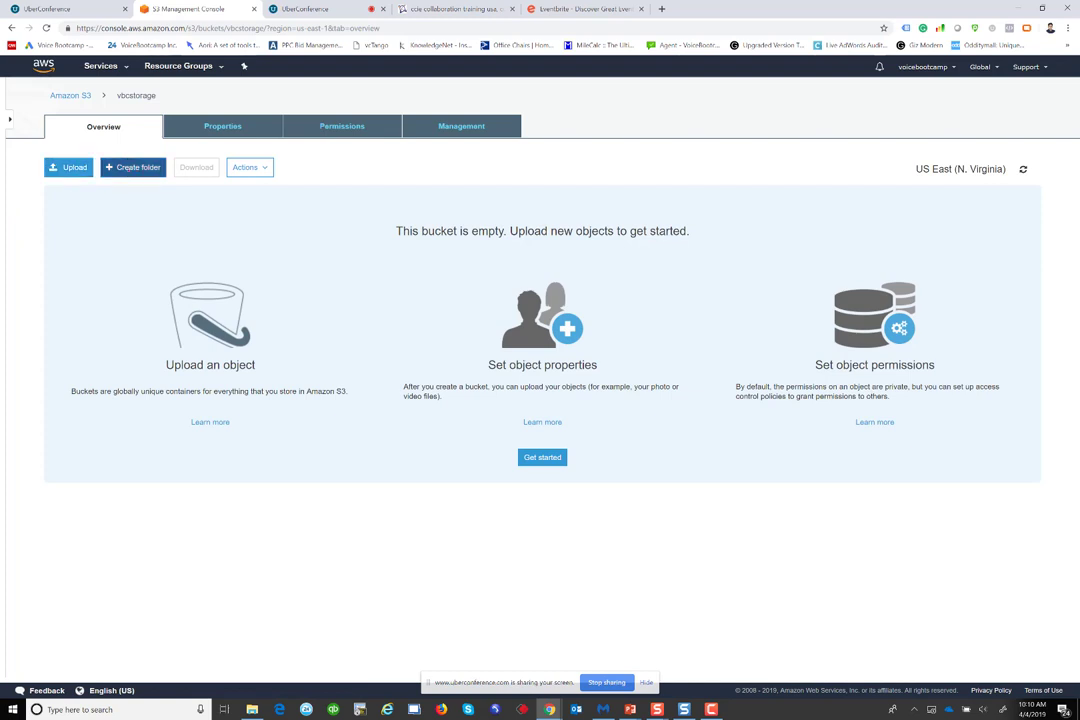
{"action": "left_click", "coordinate": [68, 167]}
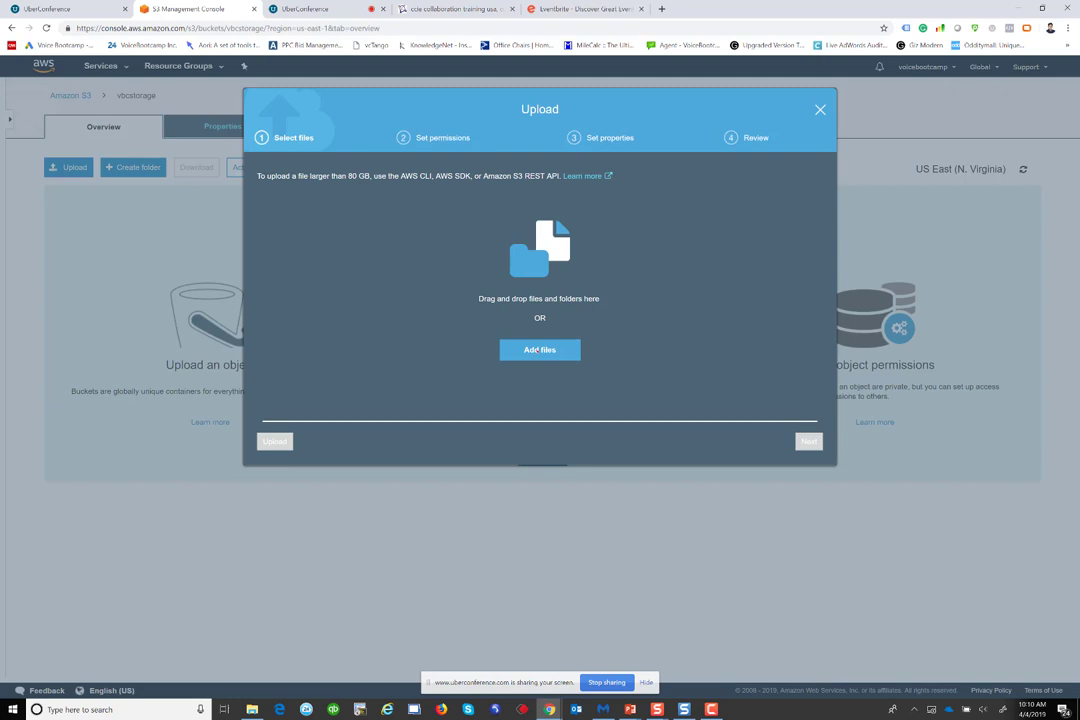
{"action": "left_click", "coordinate": [538, 349]}
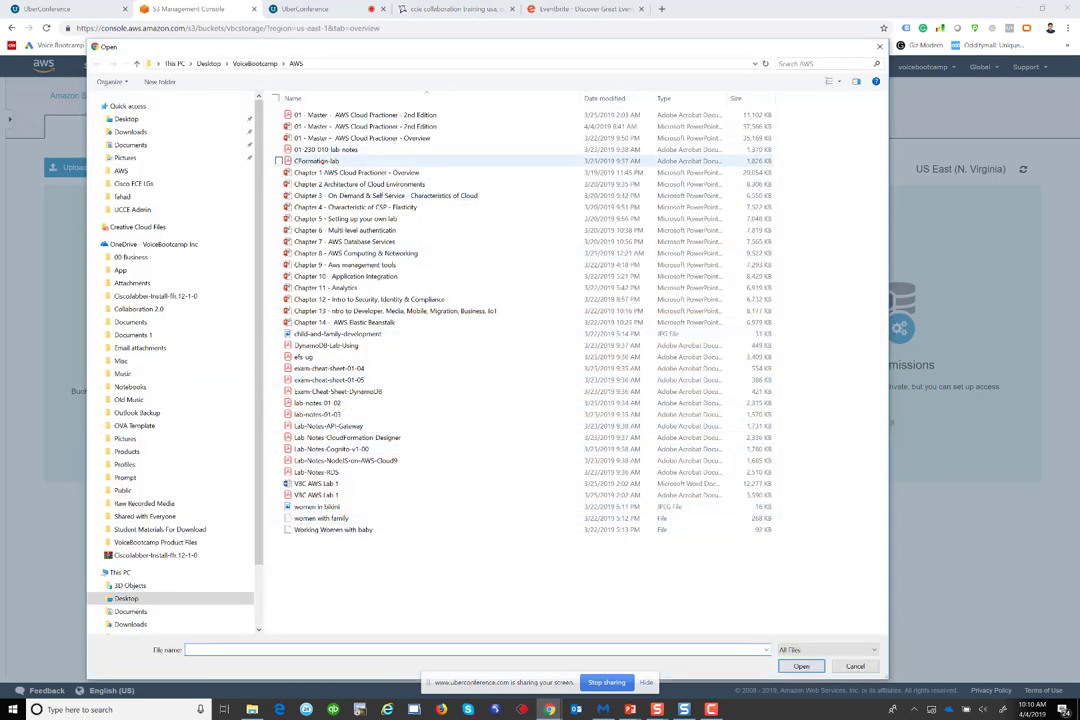
{"action": "left_click", "coordinate": [320, 161]}
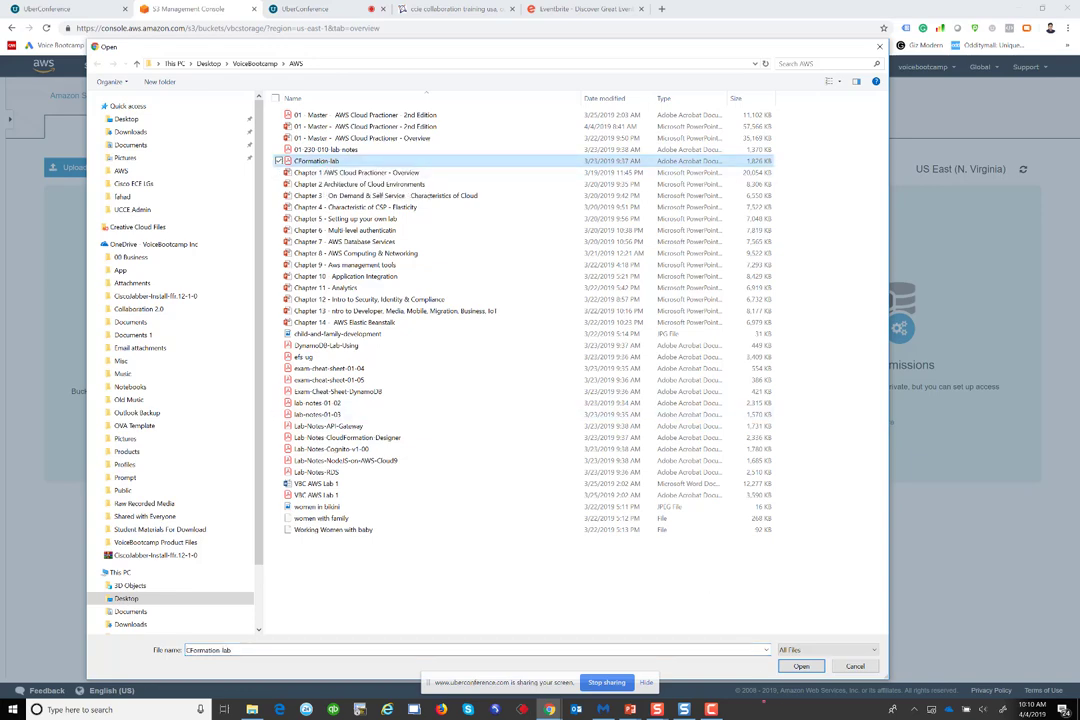
{"action": "left_click", "coordinate": [801, 666]}
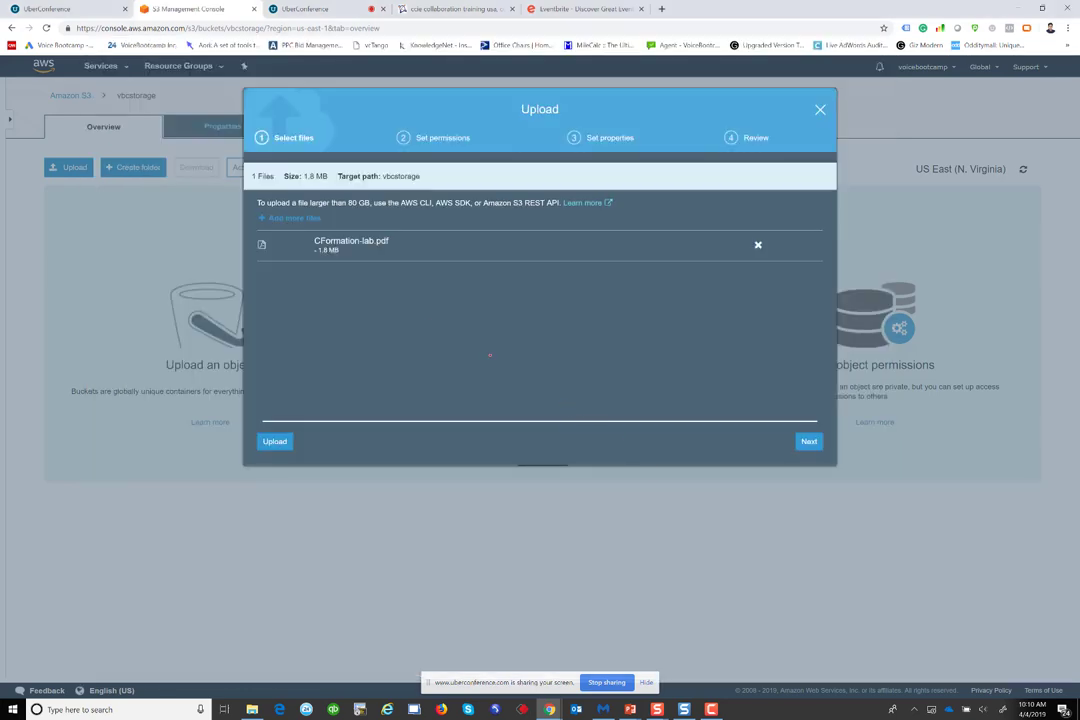
{"action": "left_click", "coordinate": [278, 441]}
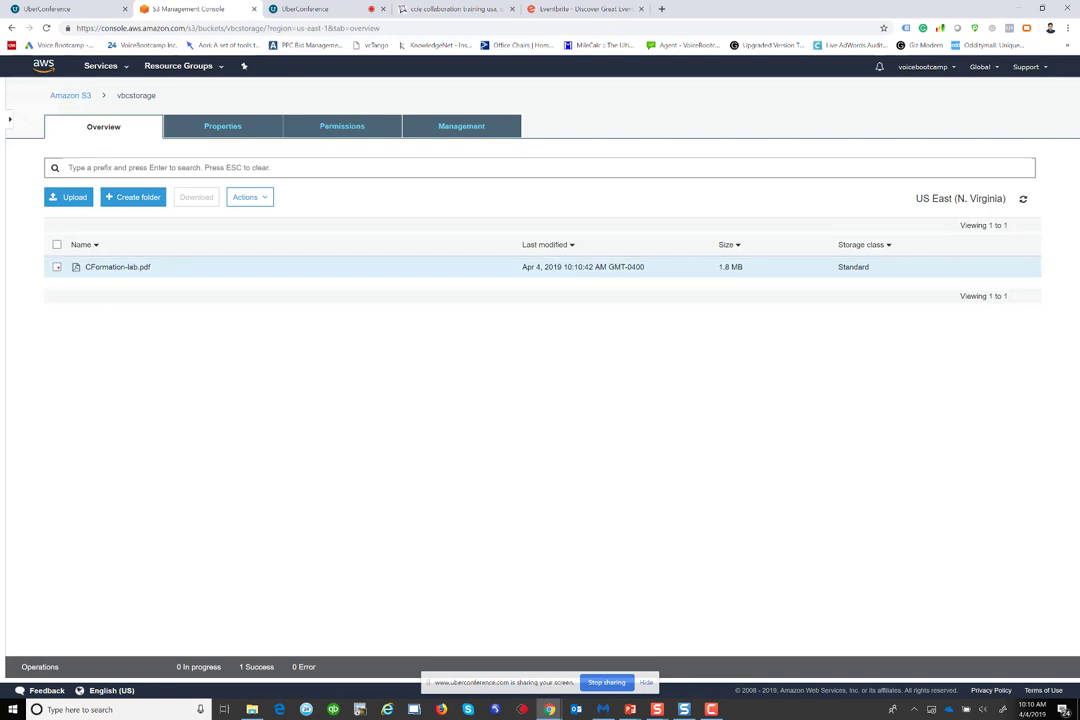
Select CFormation-lab.pdf to review its details and available actions, and return to the S3 bucket list.
{"action": "left_click", "coordinate": [57, 267]}
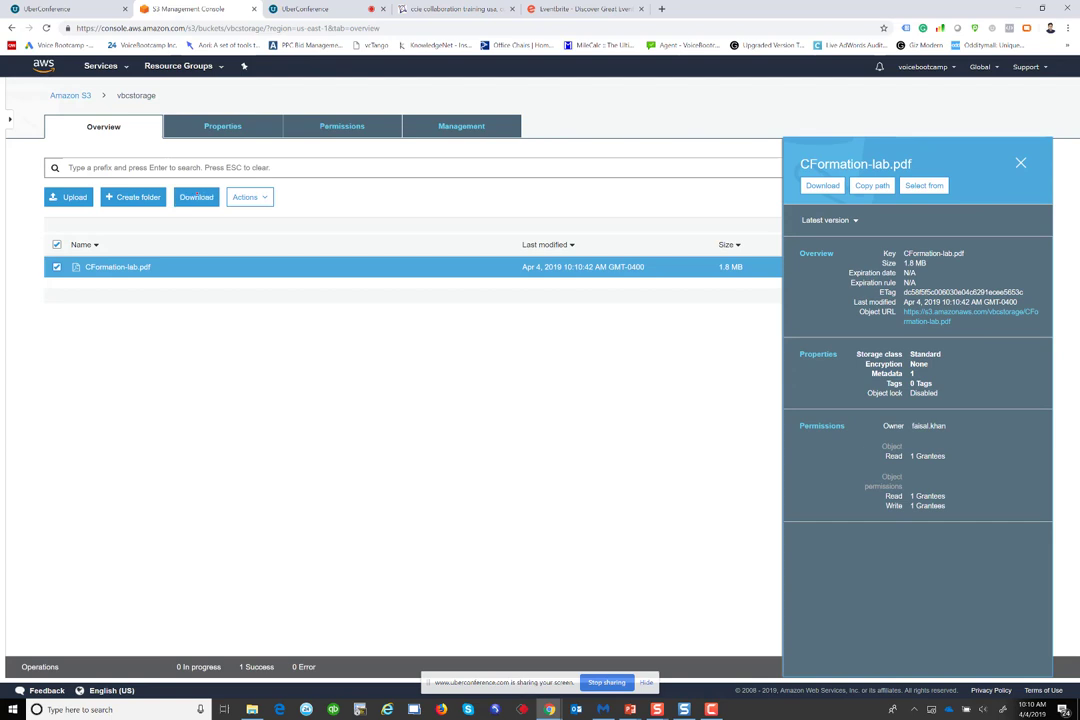
{"action": "left_click", "coordinate": [248, 197]}
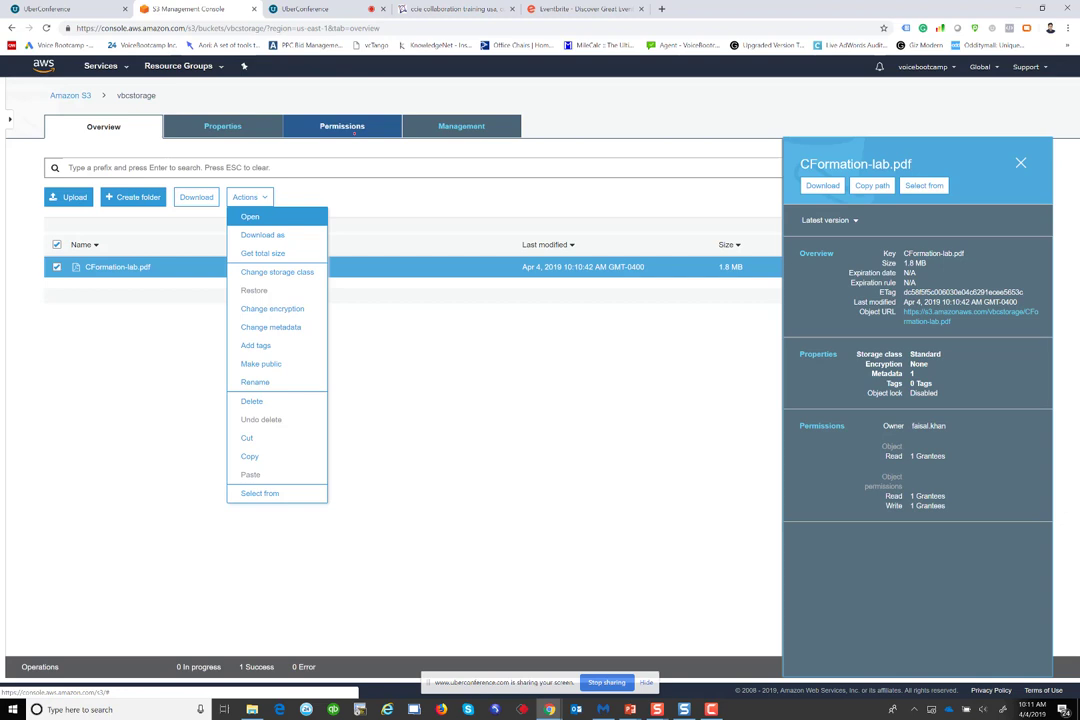
{"action": "left_click", "coordinate": [143, 169]}
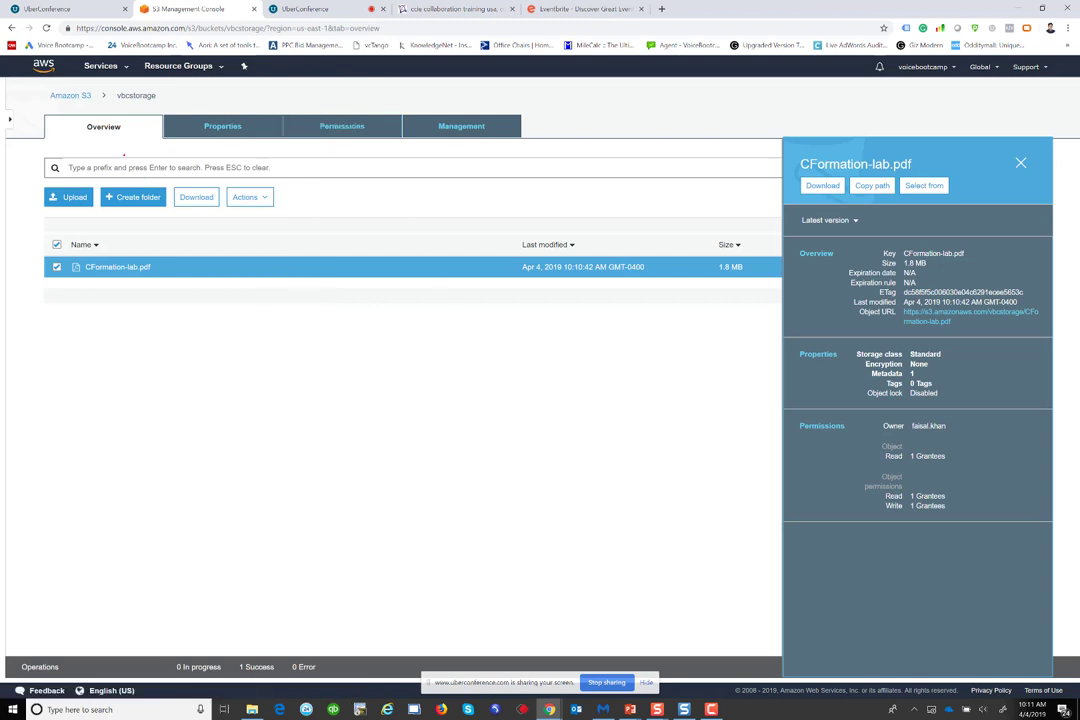
{"action": "left_click", "coordinate": [71, 95]}
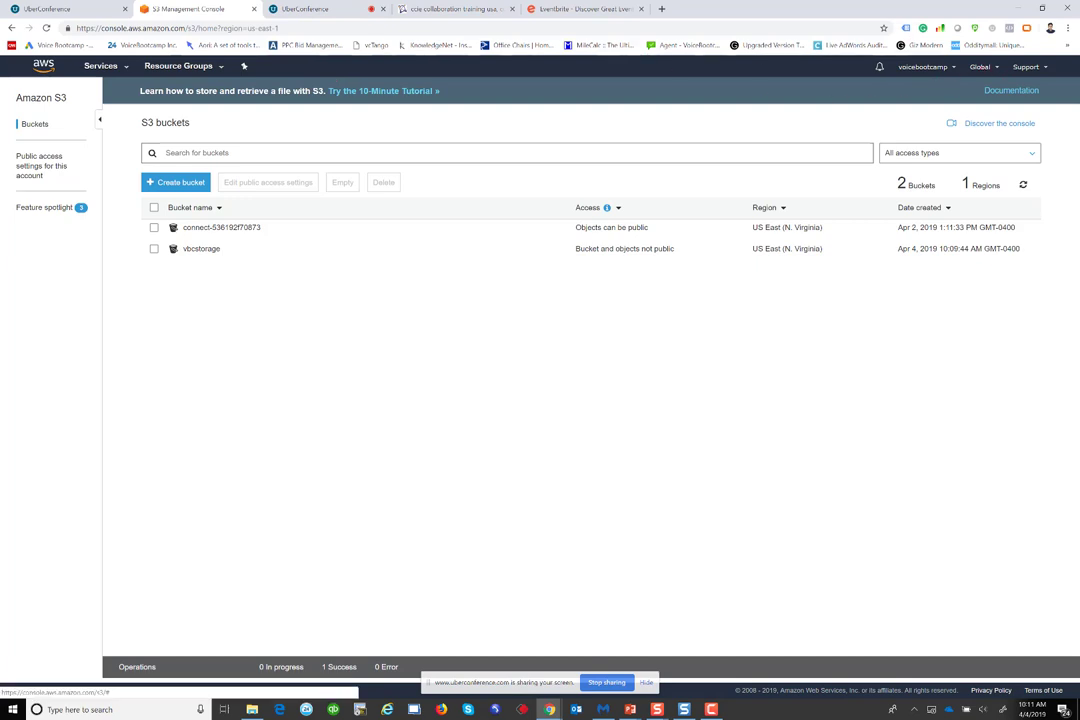
Check the region choices for S3 and open the billing dashboard to review the month-to-date spend.
{"action": "left_click", "coordinate": [980, 66]}
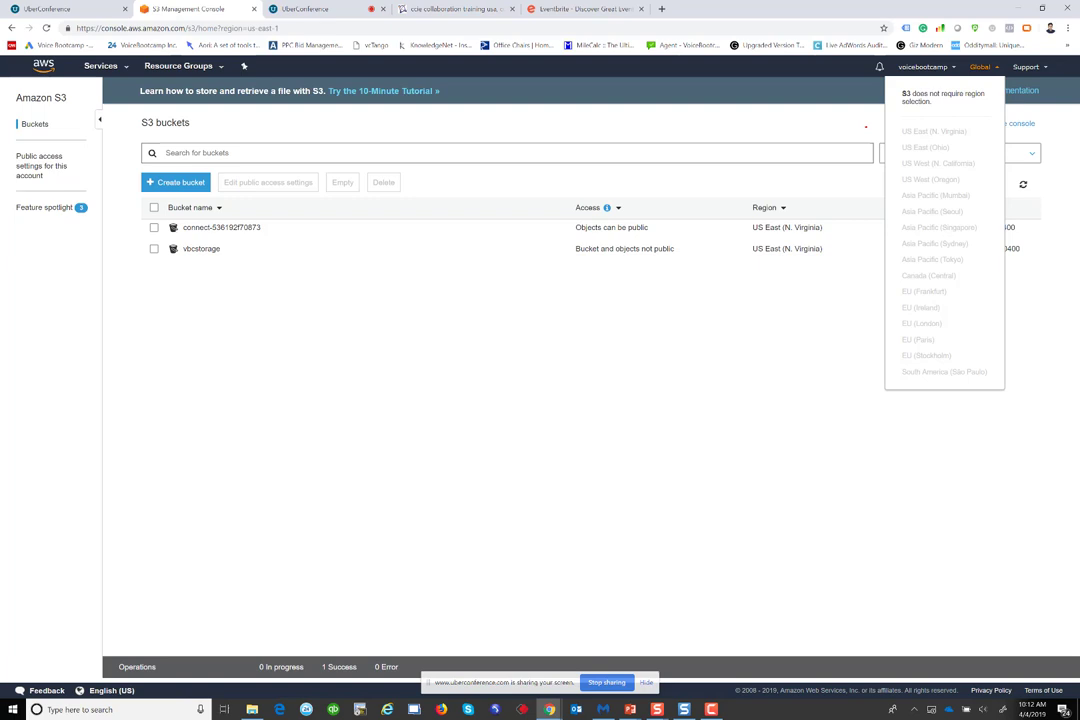
{"action": "left_click", "coordinate": [922, 66]}
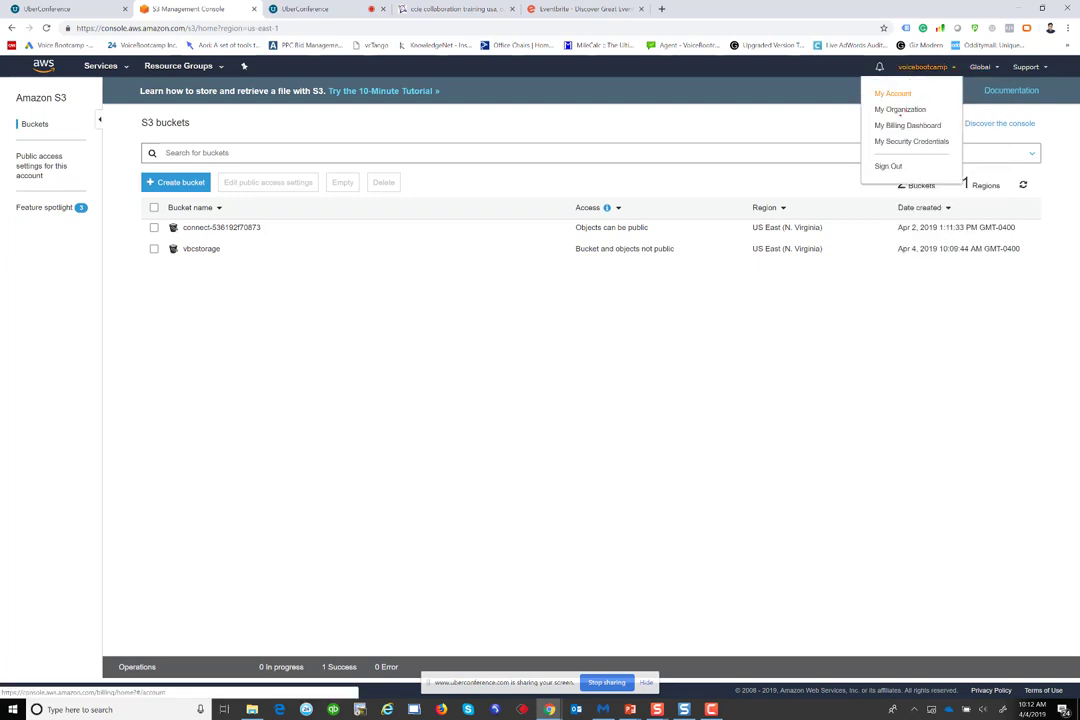
{"action": "left_click", "coordinate": [907, 125]}
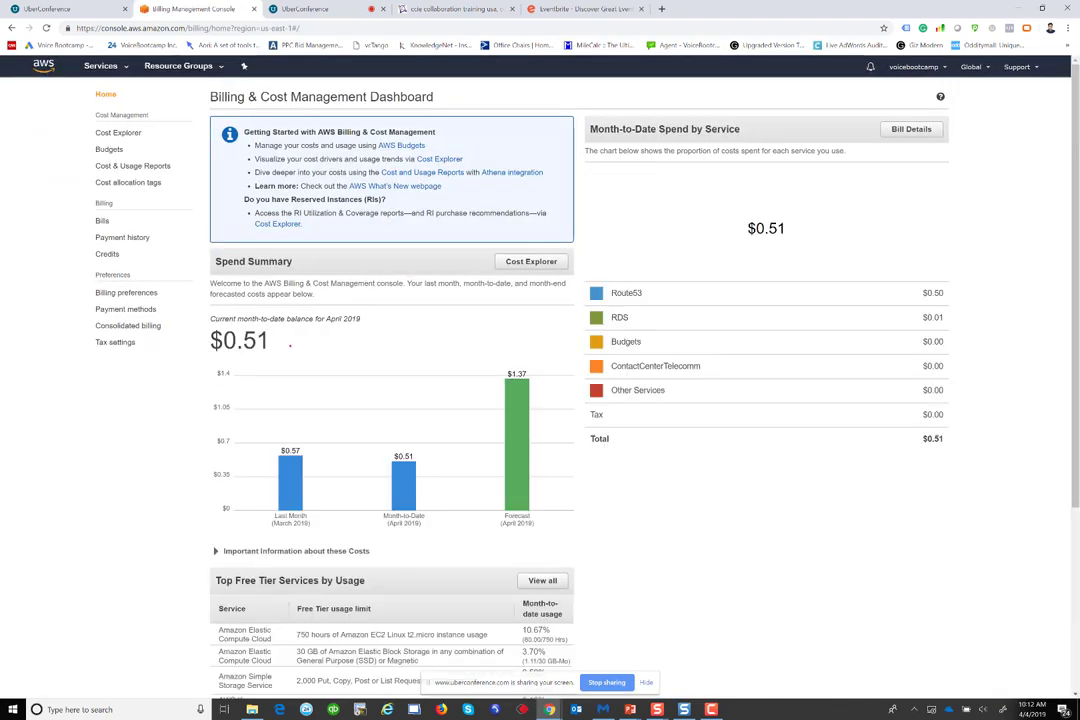
{"action": "left_click_drag", "start_coordinate": [258, 341], "coordinate": [243, 341]}
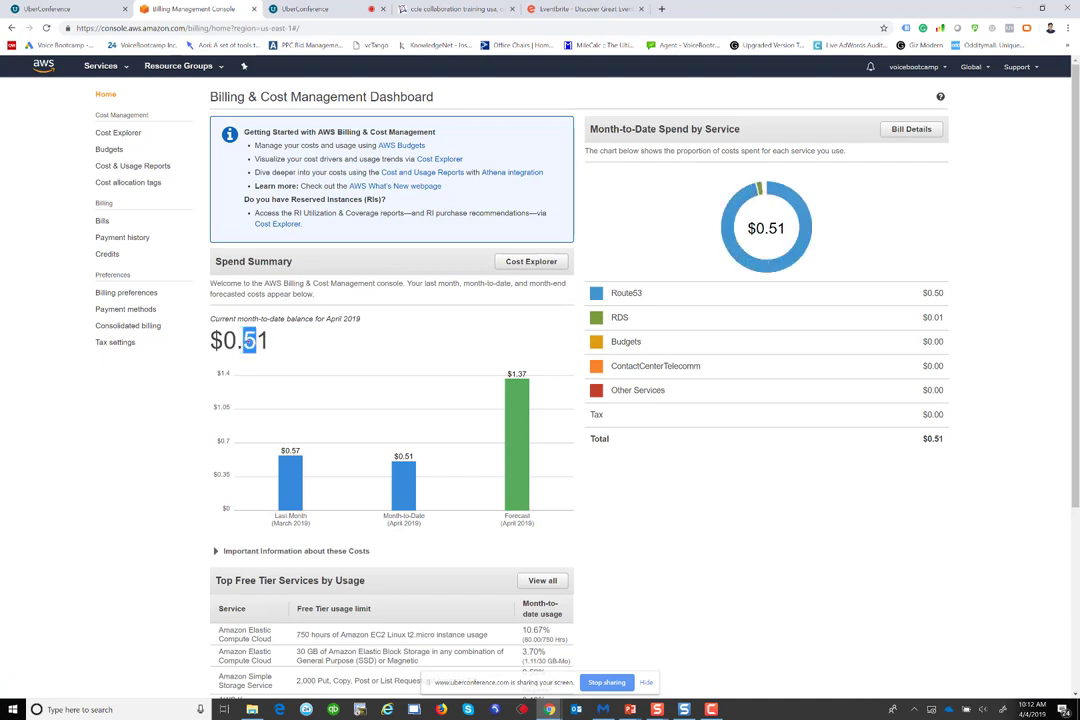
{"action": "left_click", "coordinate": [821, 616]}
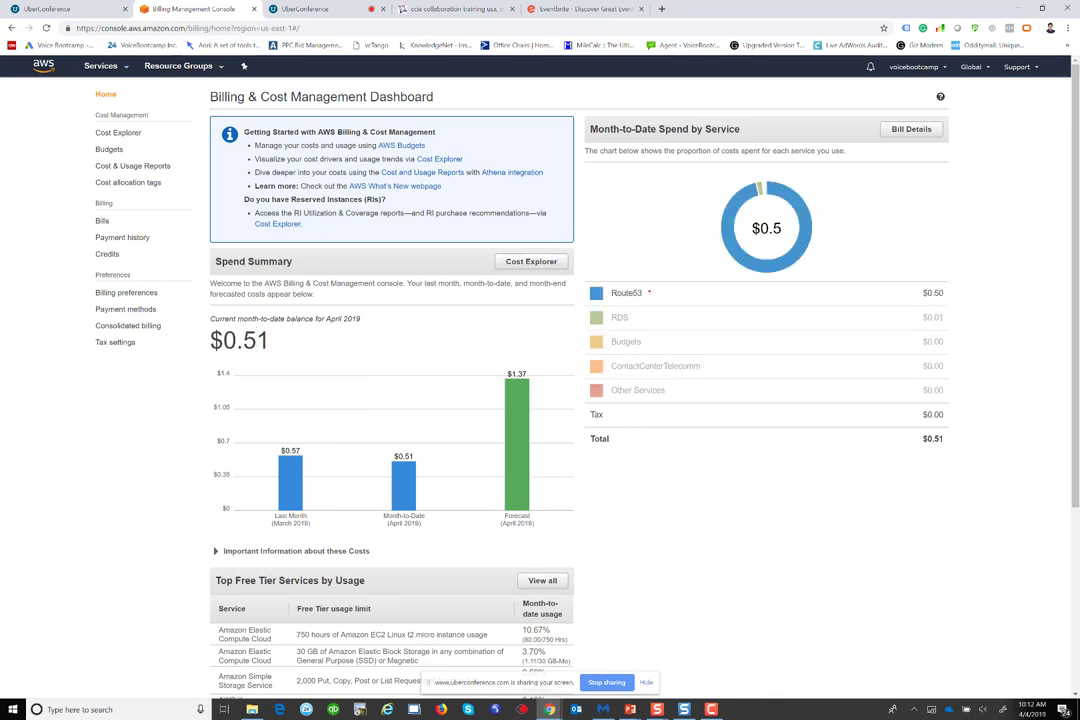
Examine the Route53 entry in the month-to-date spend by service and locate the Top Free Tier Services by Usage table.
{"action": "left_click_drag", "start_coordinate": [642, 293], "coordinate": [608, 297]}
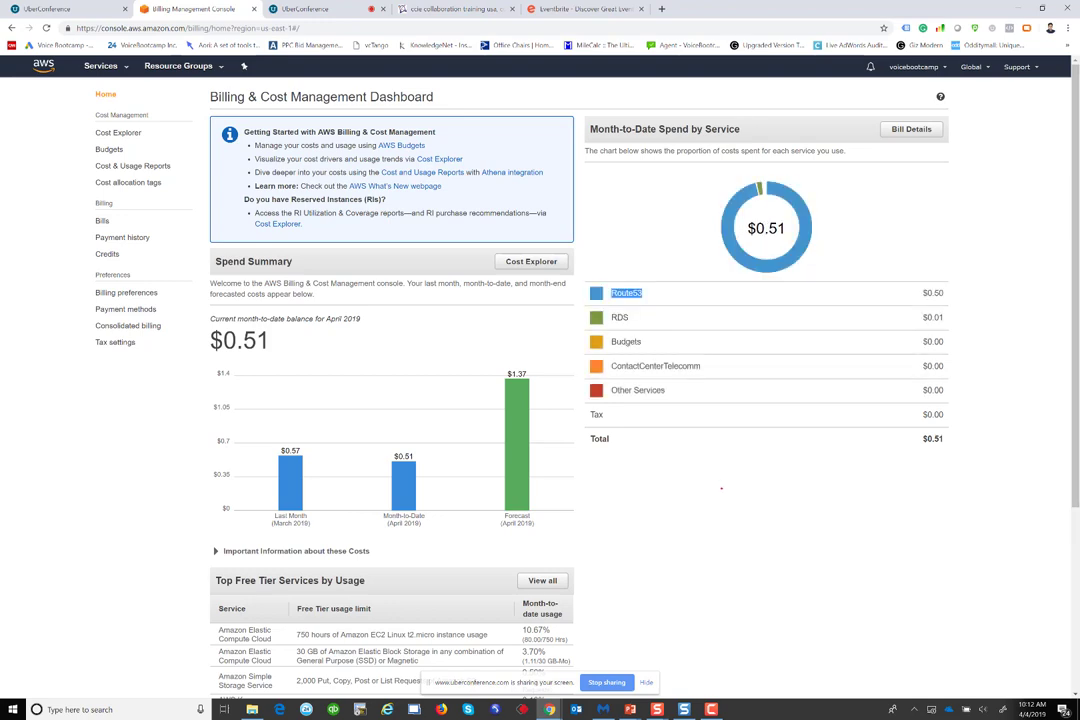
{"action": "scroll", "coordinate": [721, 489], "scroll_direction": "down", "scroll_amount": 1}
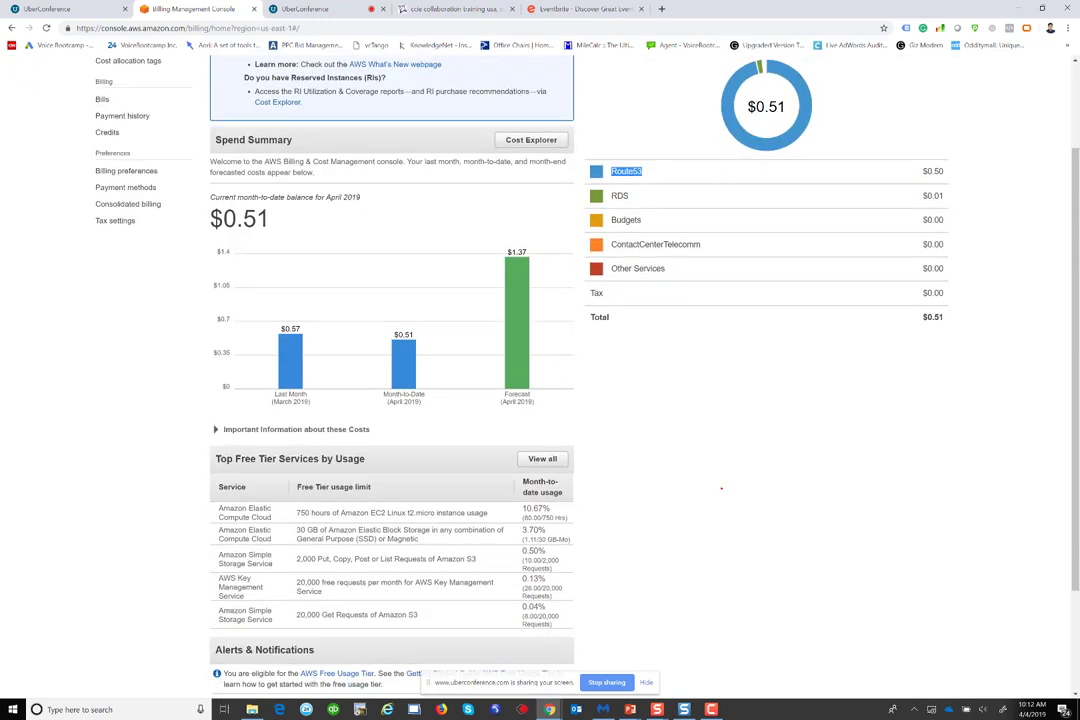
{"action": "scroll", "coordinate": [721, 489], "scroll_direction": "down", "scroll_amount": 1}
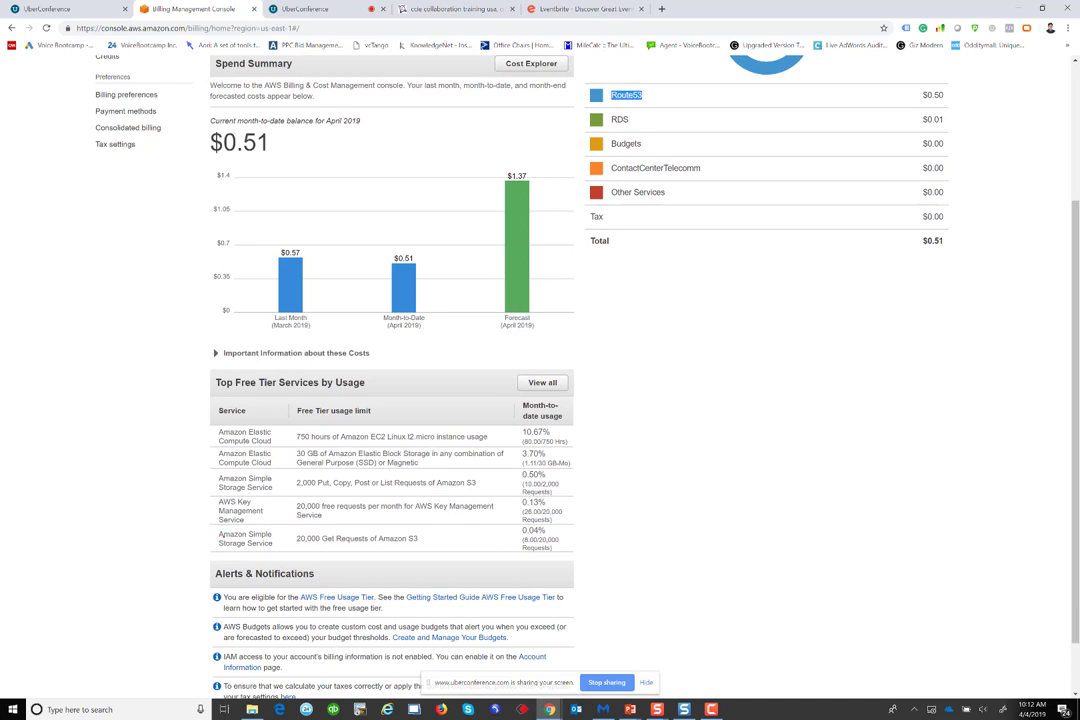
{"action": "left_click", "coordinate": [216, 535]}
{"action": "left_click_drag", "start_coordinate": [220, 383], "coordinate": [362, 383]}
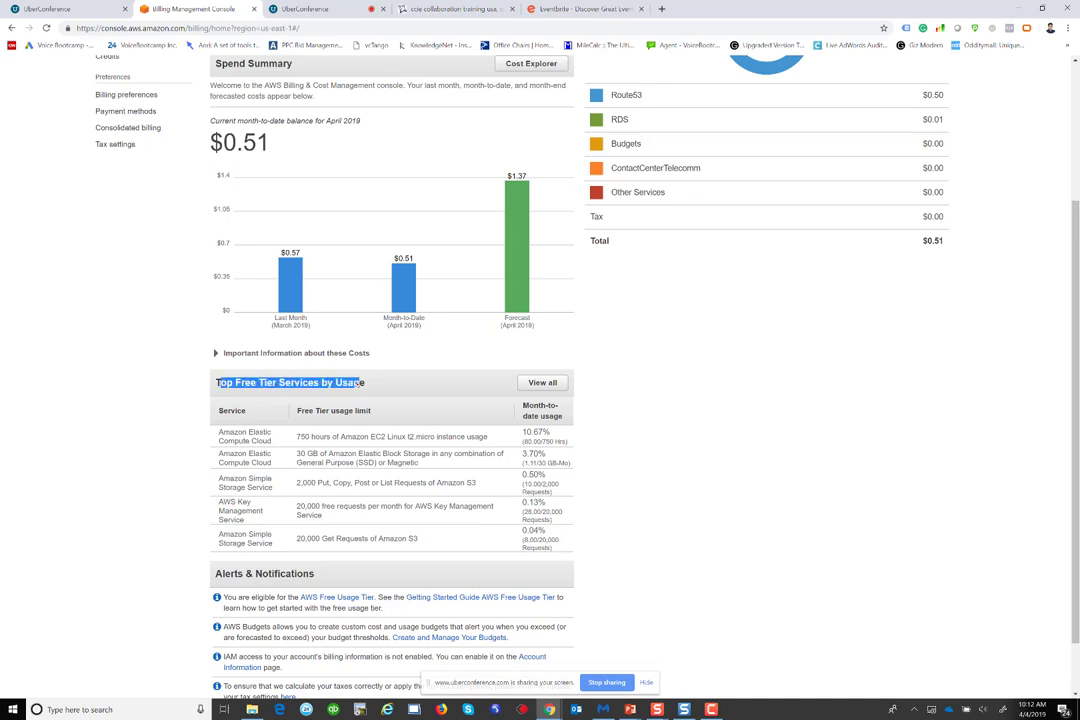
Check the free tier limit and month-to-date usage for Amazon S3 Get Requests, and return to the S3 bucket list.
{"action": "left_click_drag", "start_coordinate": [294, 539], "coordinate": [332, 539]}
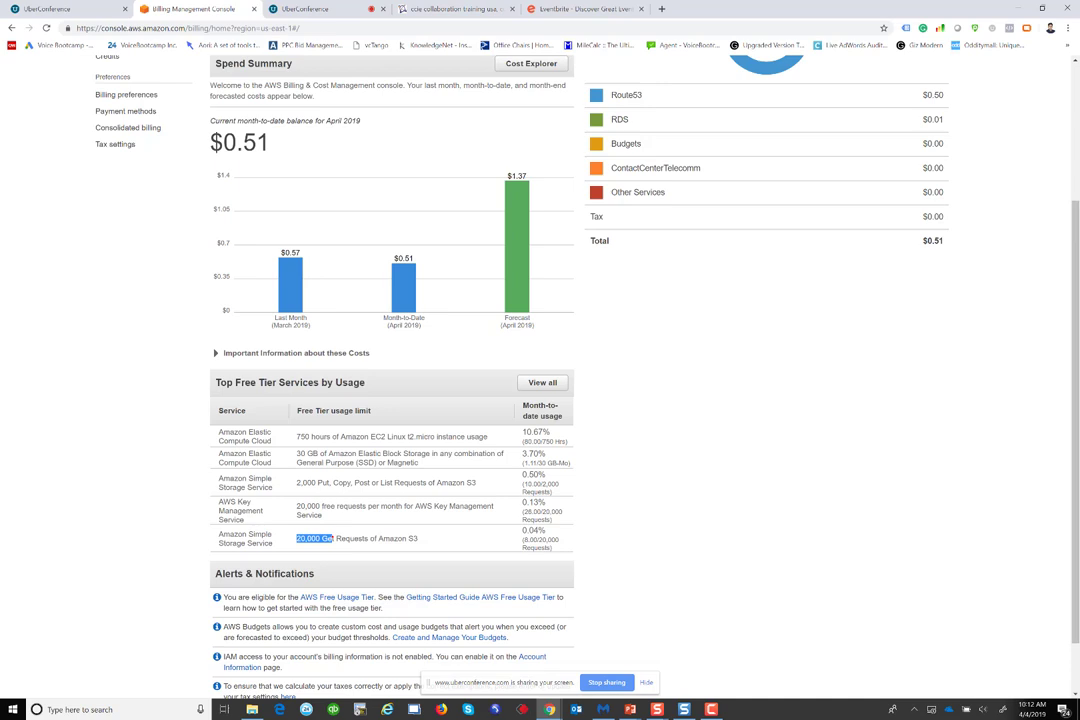
{"action": "left_click", "coordinate": [331, 543]}
{"action": "left_click_drag", "start_coordinate": [521, 531], "coordinate": [548, 540]}
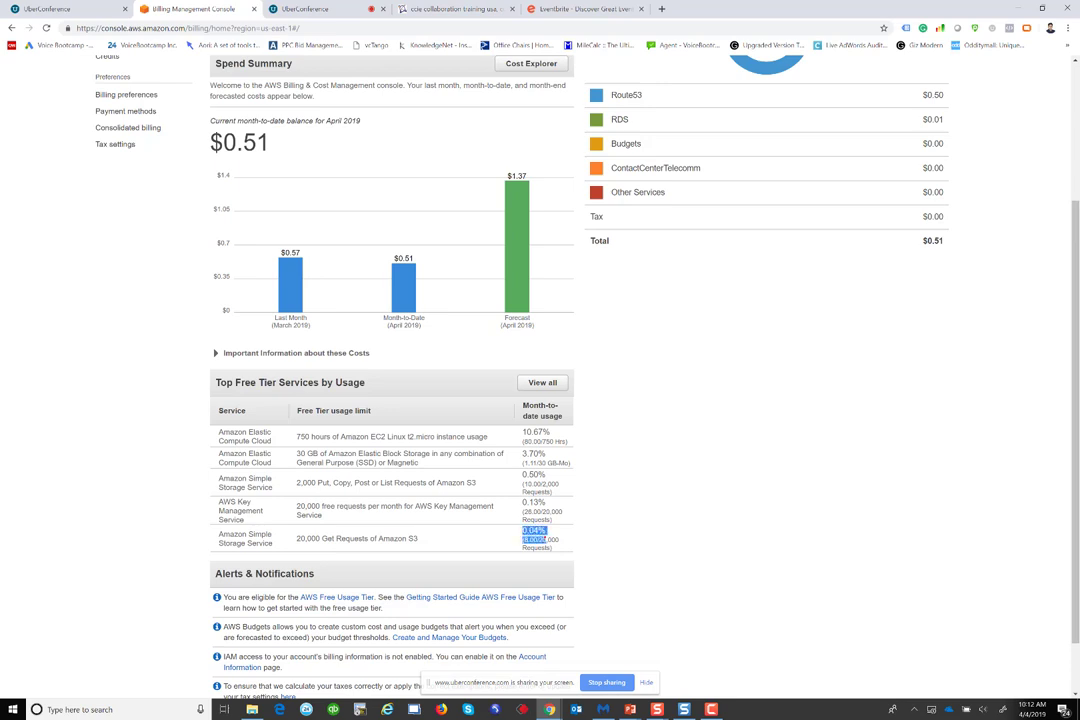
{"action": "left_click", "coordinate": [524, 540]}
{"action": "left_click_drag", "start_coordinate": [522, 531], "coordinate": [559, 548]}
{"action": "scroll", "coordinate": [559, 548], "scroll_direction": "up", "scroll_amount": 1}
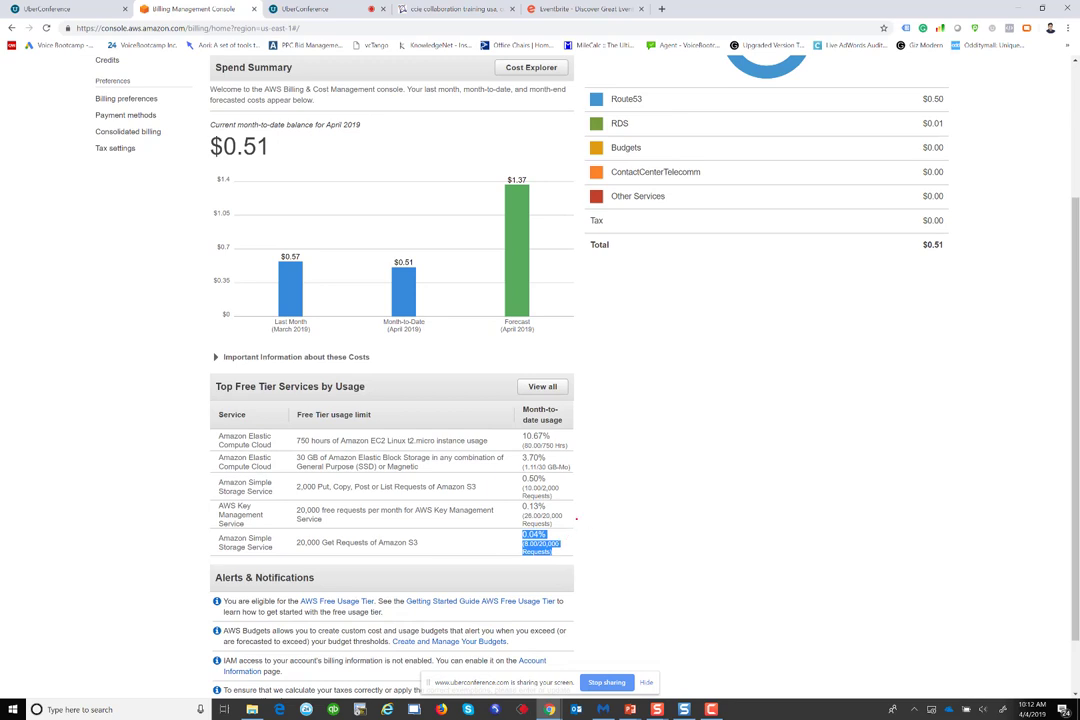
{"action": "scroll", "coordinate": [576, 518], "scroll_direction": "up", "scroll_amount": 3}
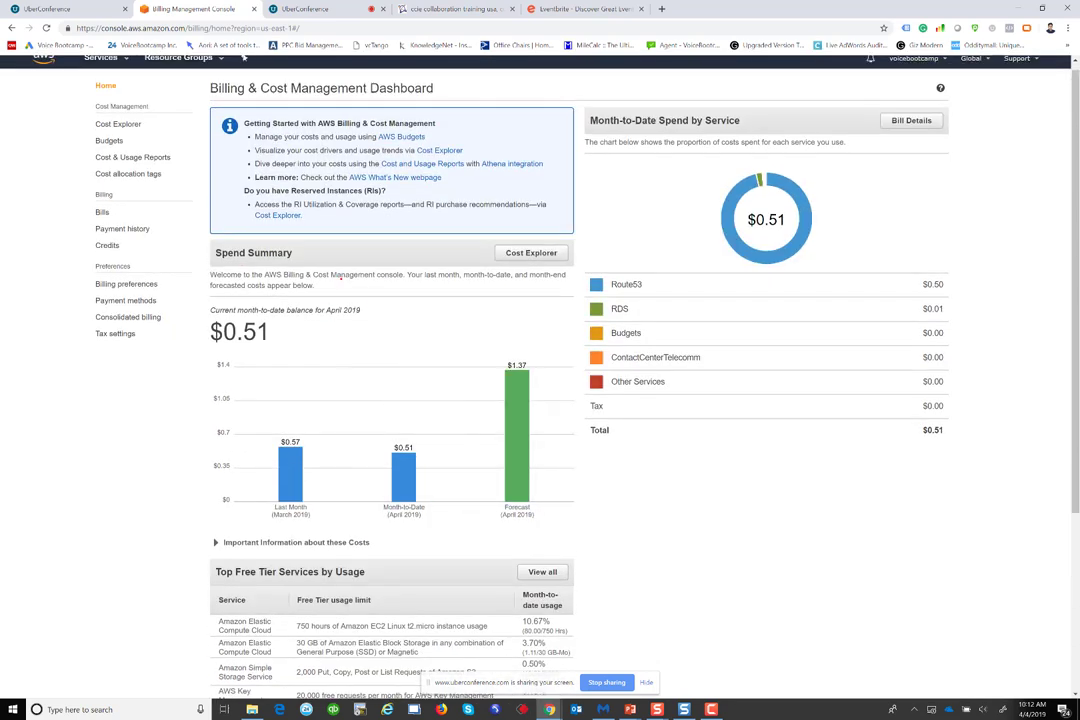
{"action": "scroll", "coordinate": [362, 307], "scroll_direction": "up", "scroll_amount": 1}
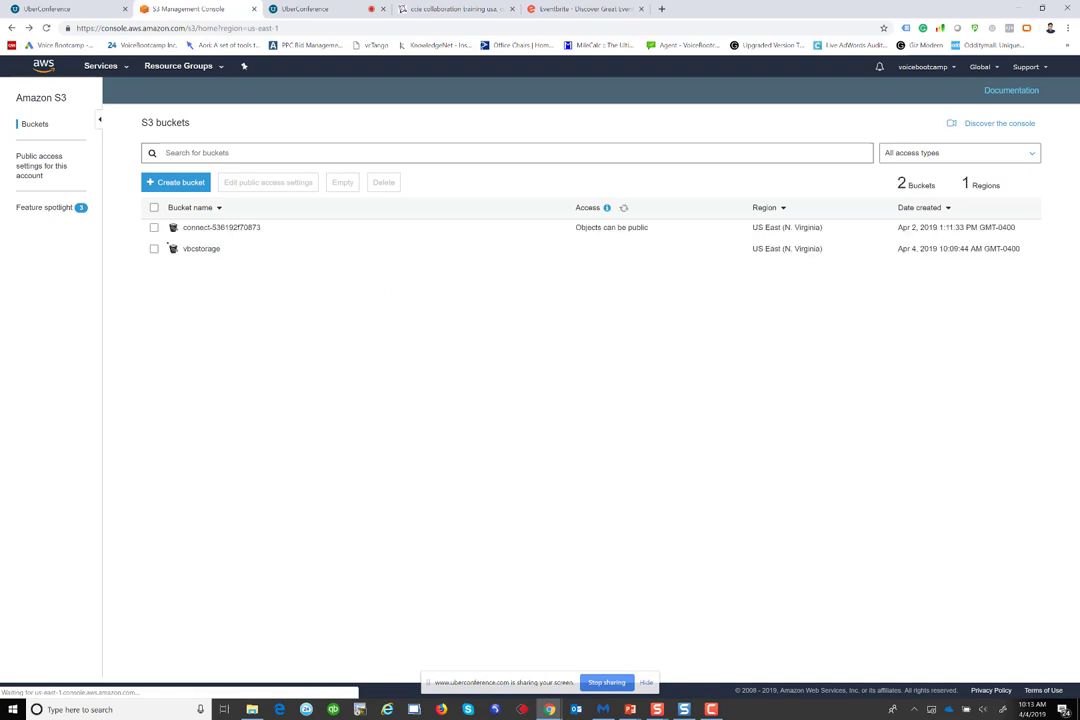
Delete the vbcstorage bucket with its contents, entering vbcstorage as the confirmation name.
{"action": "left_click", "coordinate": [153, 248]}
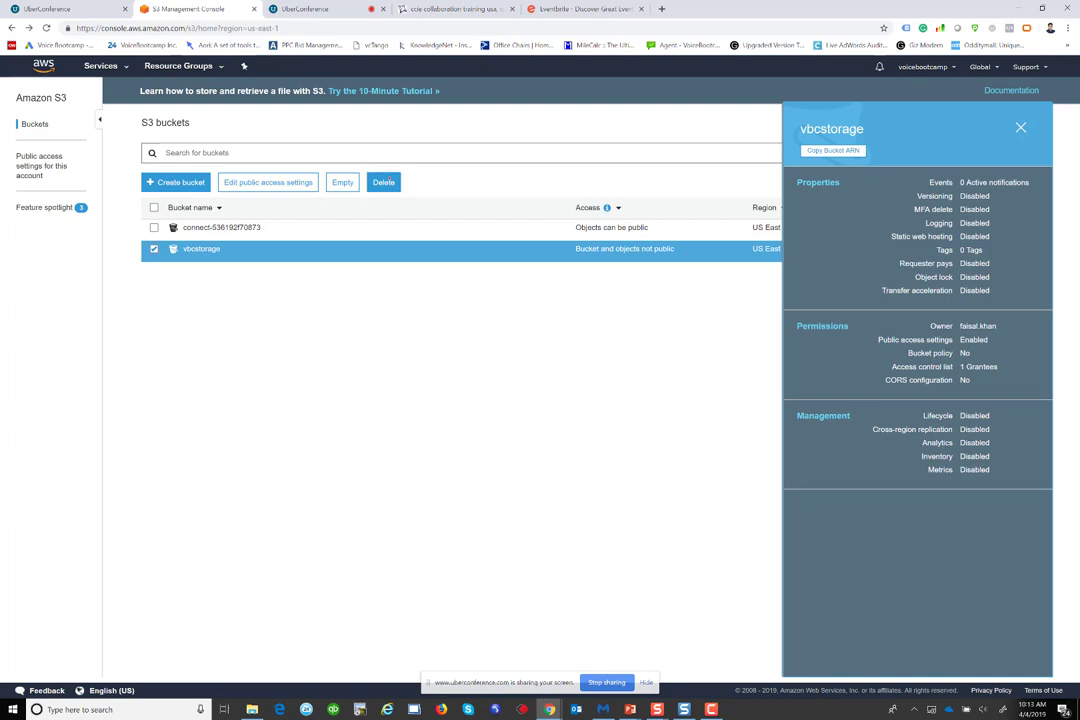
{"action": "left_click", "coordinate": [383, 182]}
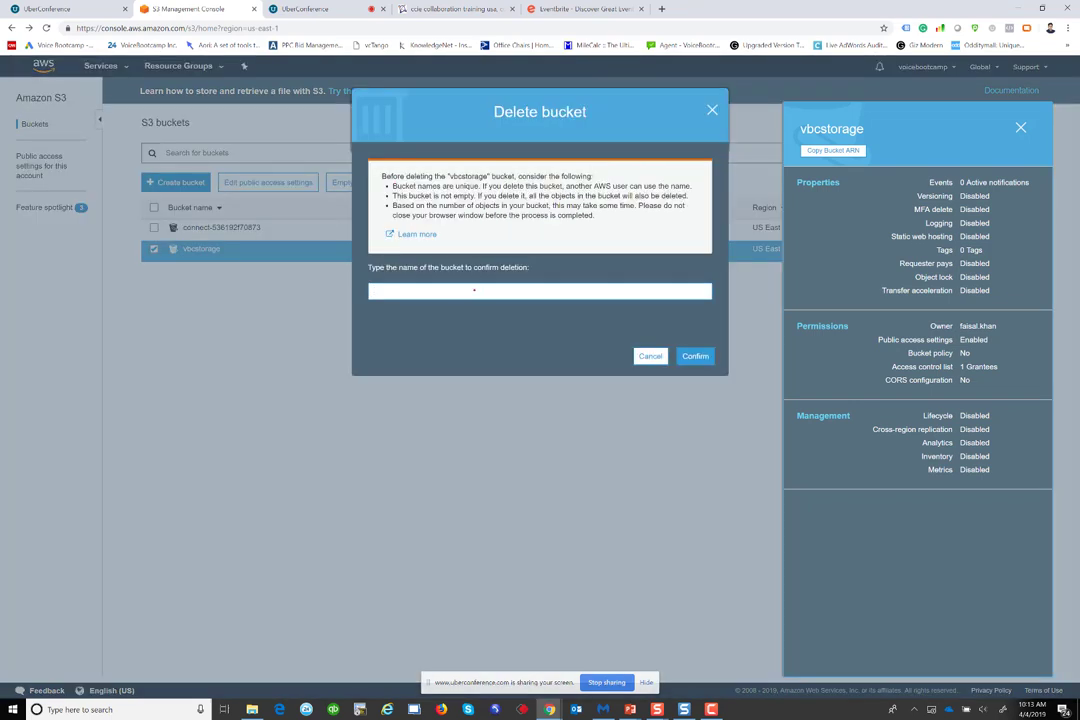
{"action": "type", "text": "vbcstorage"}
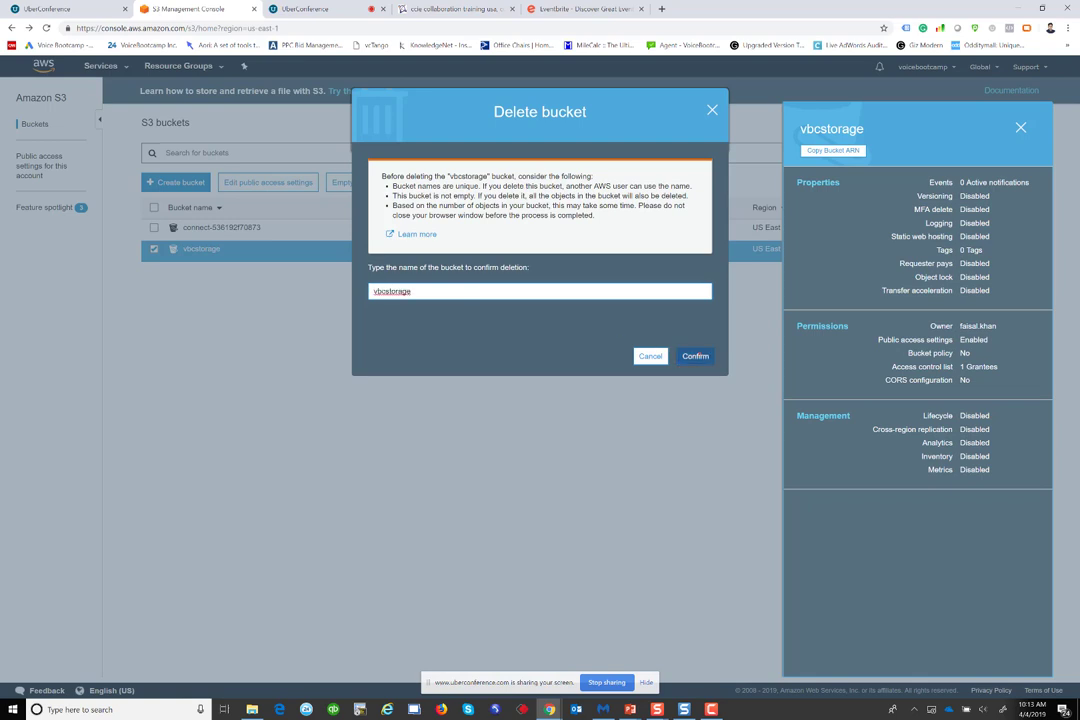
{"action": "left_click", "coordinate": [699, 353]}
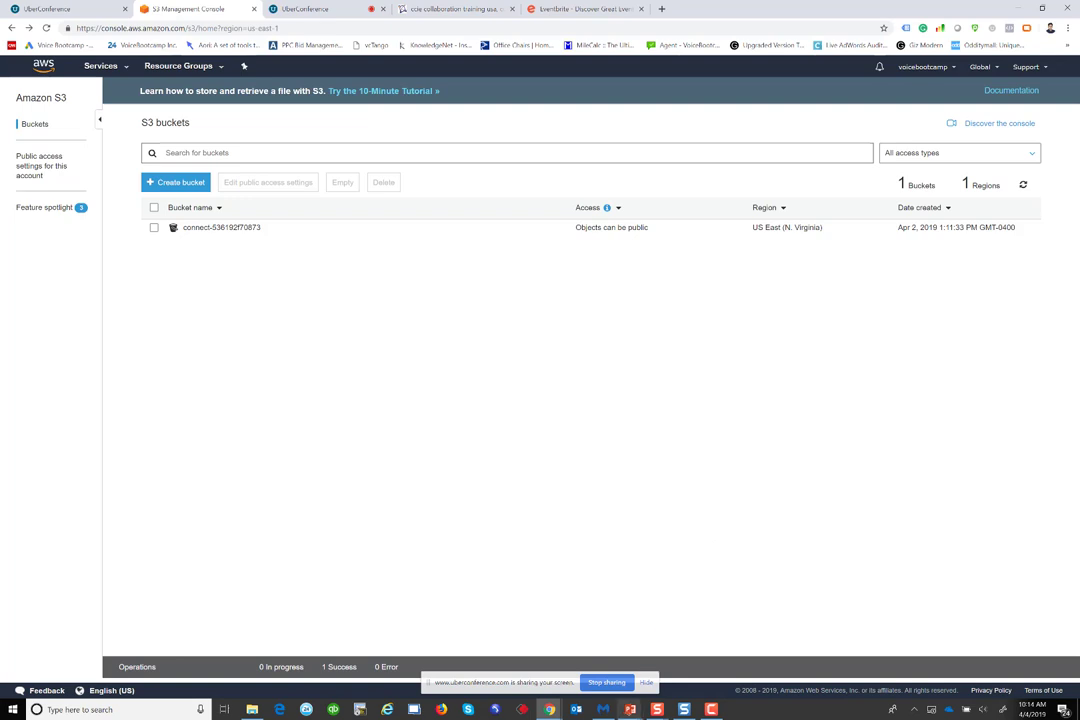
Switch to the running PowerPoint slide show and advance to the Architecture of Cloud Environments slide.
{"action": "mouse_move", "coordinate": [630, 709]}
{"action": "left_click", "coordinate": [697, 622]}
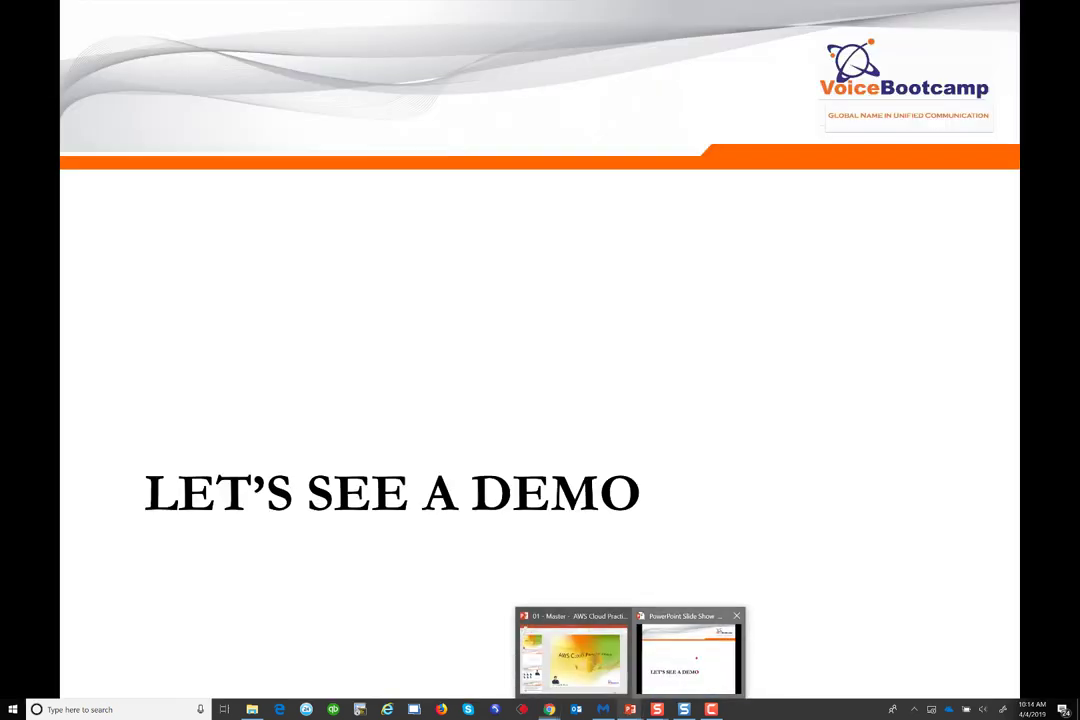
{"action": "key", "text": "Right"}
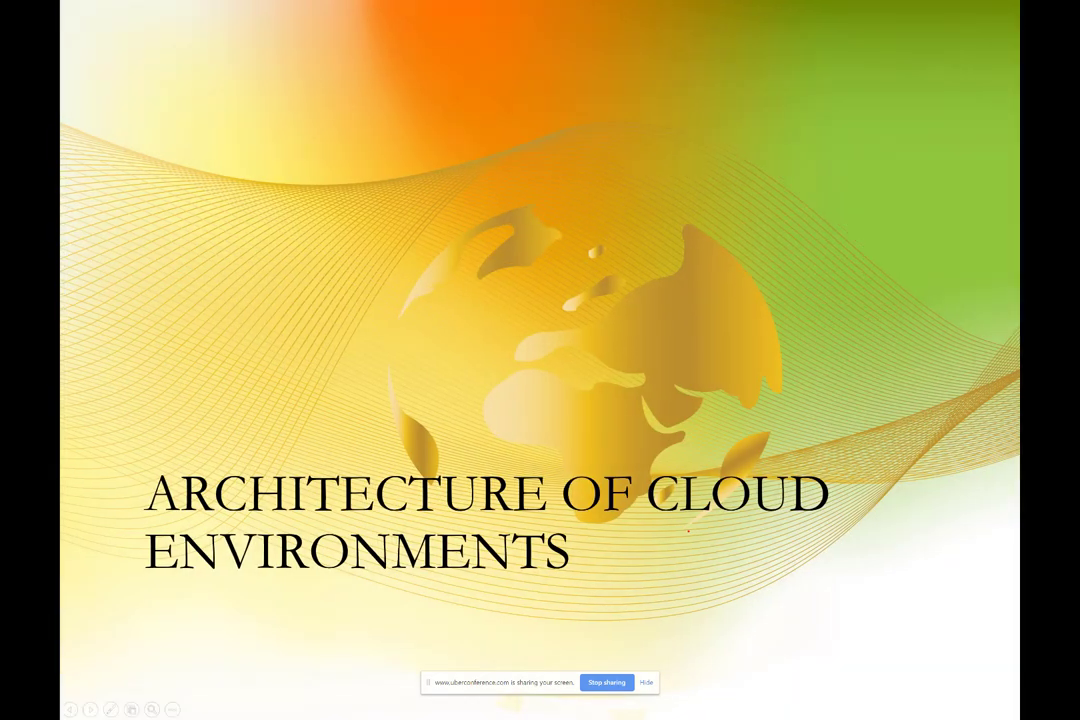